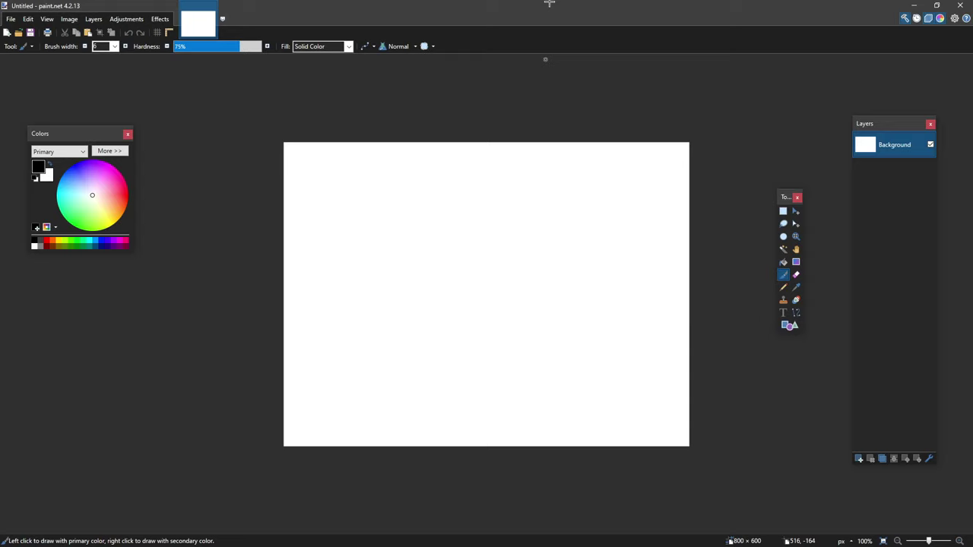
Step: Resize the image to 32×32 pixels
{"action": "key", "text": "ctrl+r"}
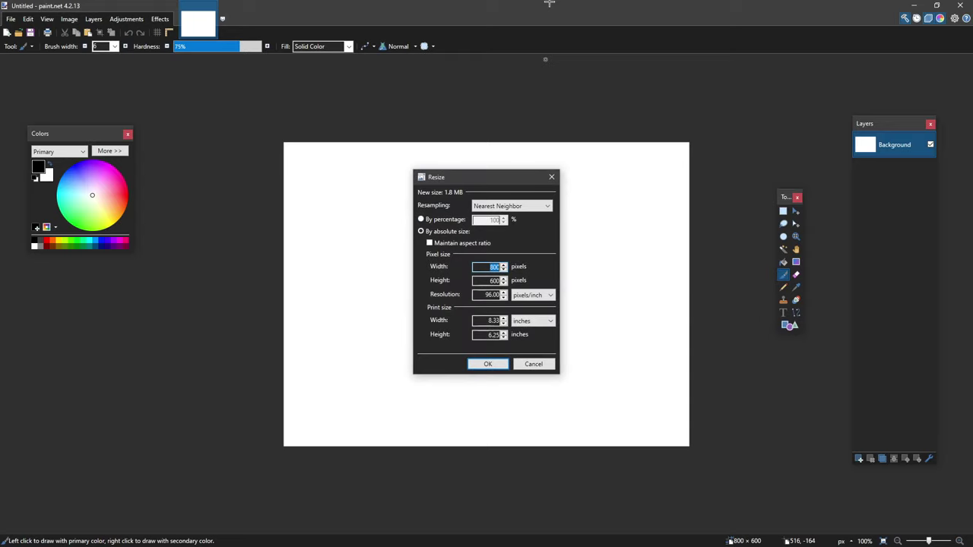
{"action": "type", "text": "32"}
{"action": "key", "text": "Tab"}
{"action": "type", "text": "32"}
{"action": "key", "text": "Return"}
Step: Zoom in, then select all and delete to leave a transparent canvas
{"action": "scroll", "coordinate": [509, 267], "scroll_direction": "up", "scroll_amount": 3}
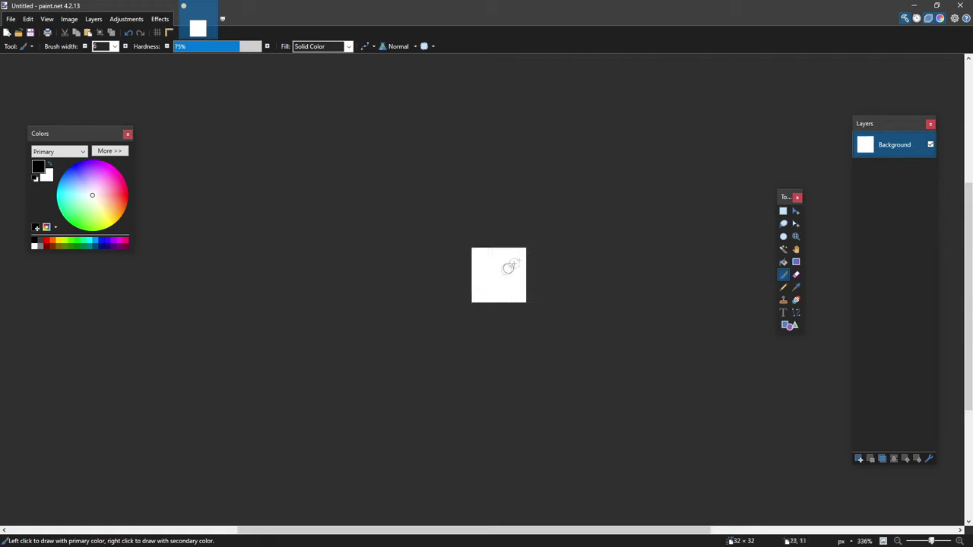
{"action": "scroll", "coordinate": [509, 268], "scroll_direction": "up", "scroll_amount": 8}
{"action": "key", "text": "ctrl+a"}
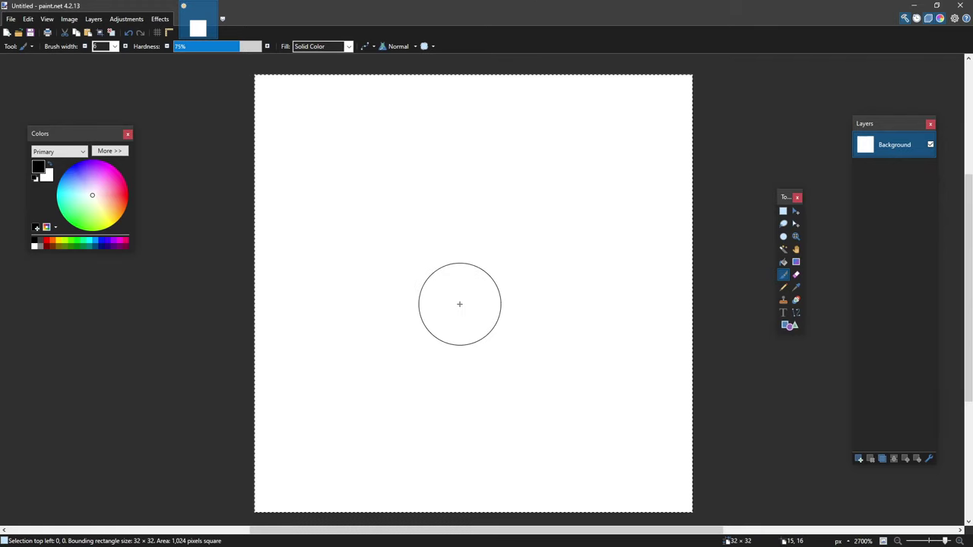
{"action": "key", "text": "Delete"}
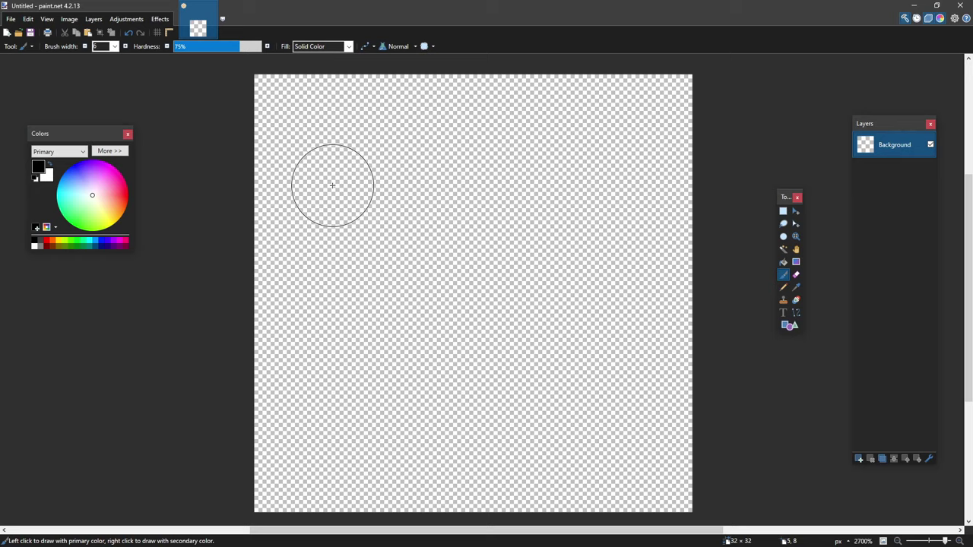
Step: Draw an ellipse across the canvas centre with the Shapes tool
{"action": "key", "text": "o"}
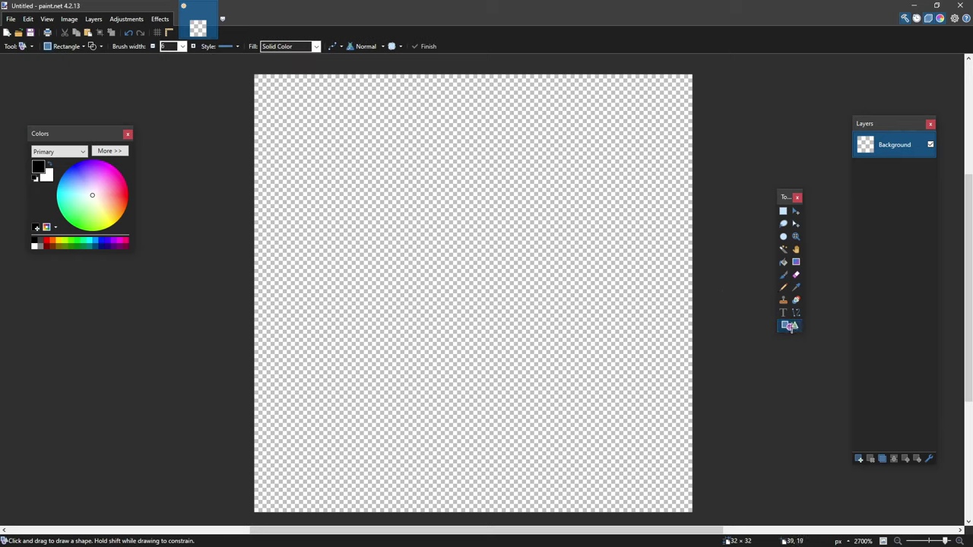
{"action": "left_click", "coordinate": [66, 47]}
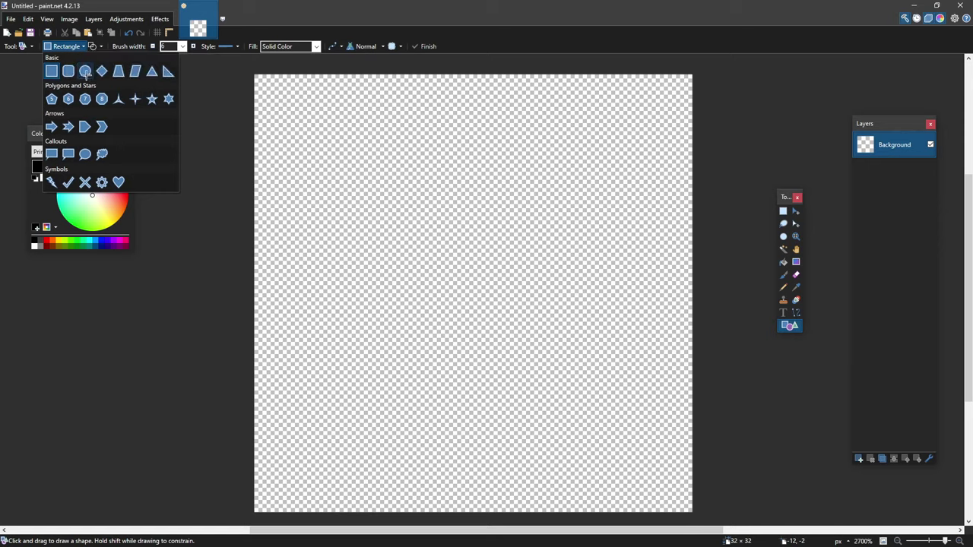
{"action": "left_click", "coordinate": [86, 74]}
{"action": "left_click_drag", "start_coordinate": [311, 130], "coordinate": [597, 417]}
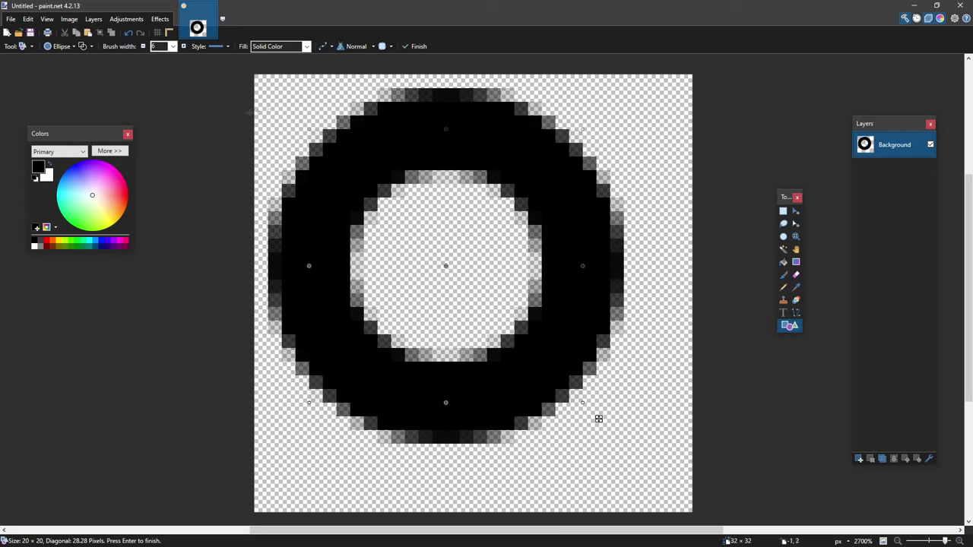
Step: Turn off antialiasing, set the outline width to 3, and shift the ring 2 pixels right and down
{"action": "left_click", "coordinate": [322, 46]}
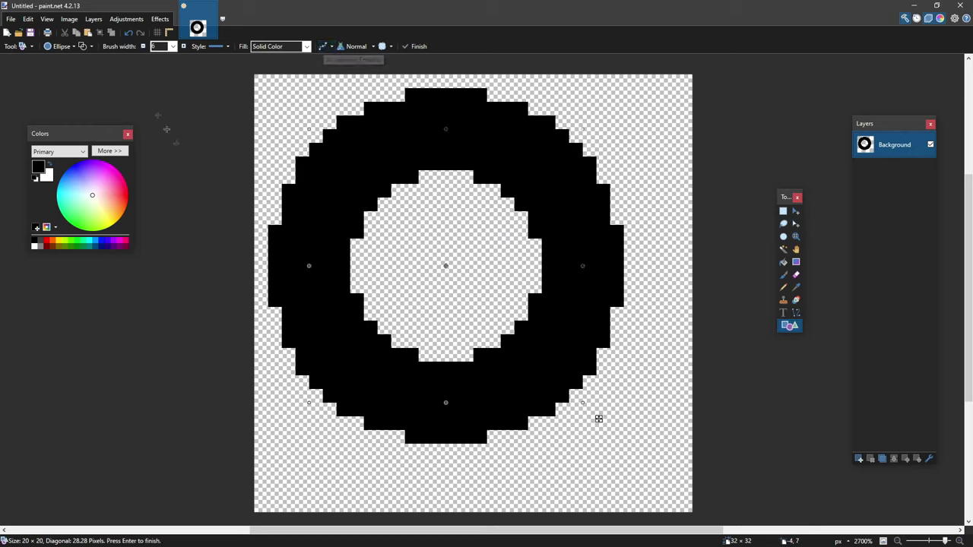
{"action": "left_click", "coordinate": [143, 46]}
{"action": "left_click", "coordinate": [143, 47]}
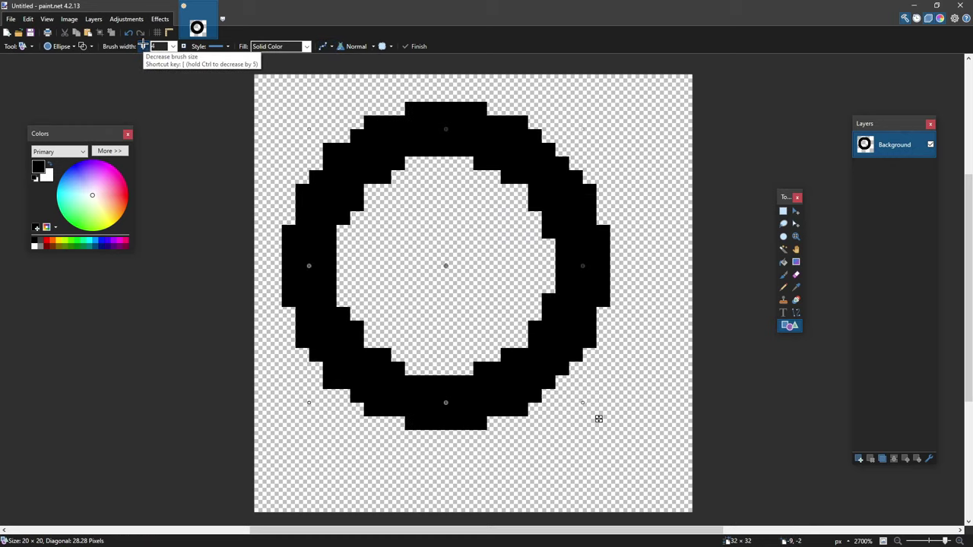
{"action": "left_click", "coordinate": [143, 46]}
{"action": "left_click", "coordinate": [143, 47]}
{"action": "left_click", "coordinate": [143, 46]}
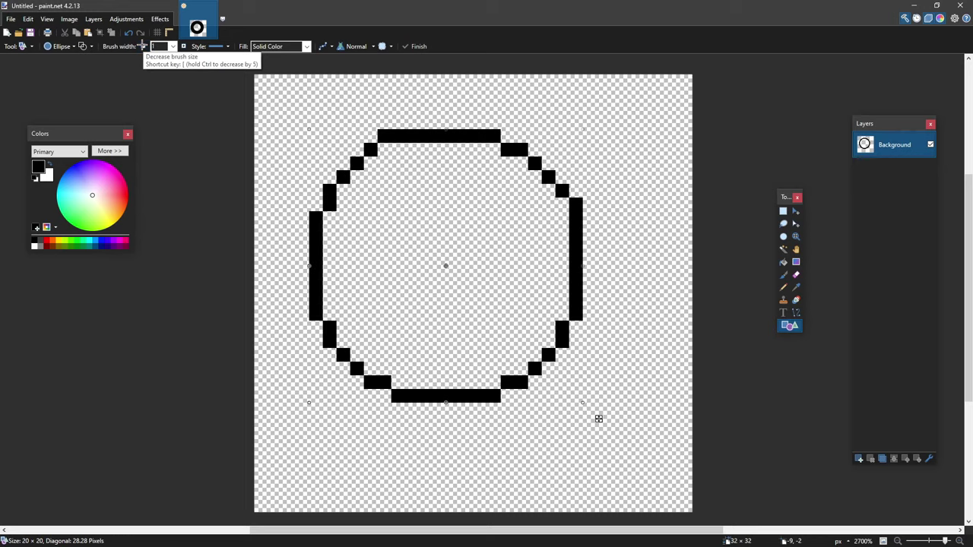
{"action": "left_click", "coordinate": [183, 47]}
{"action": "left_click", "coordinate": [183, 47]}
{"action": "left_click", "coordinate": [182, 47]}
{"action": "left_click", "coordinate": [182, 47]}
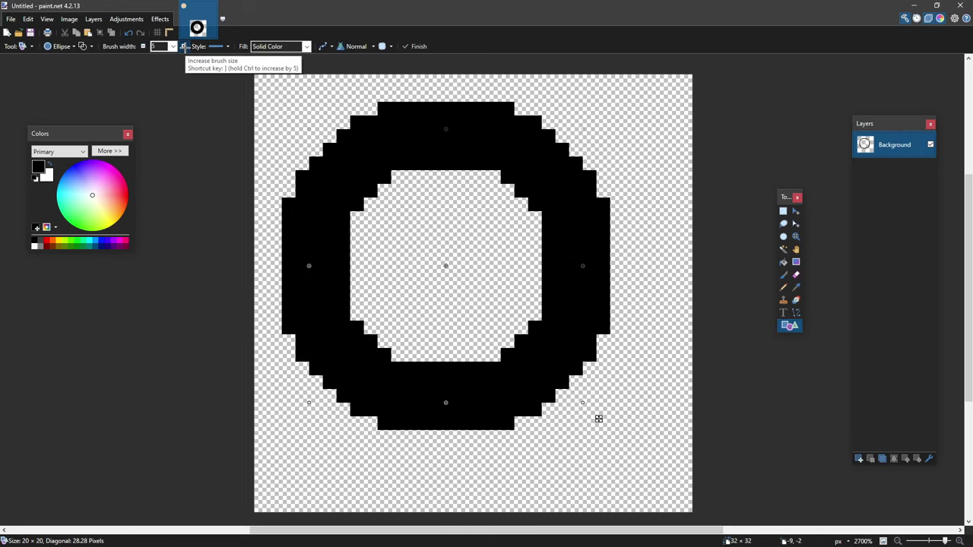
{"action": "left_click", "coordinate": [141, 47]}
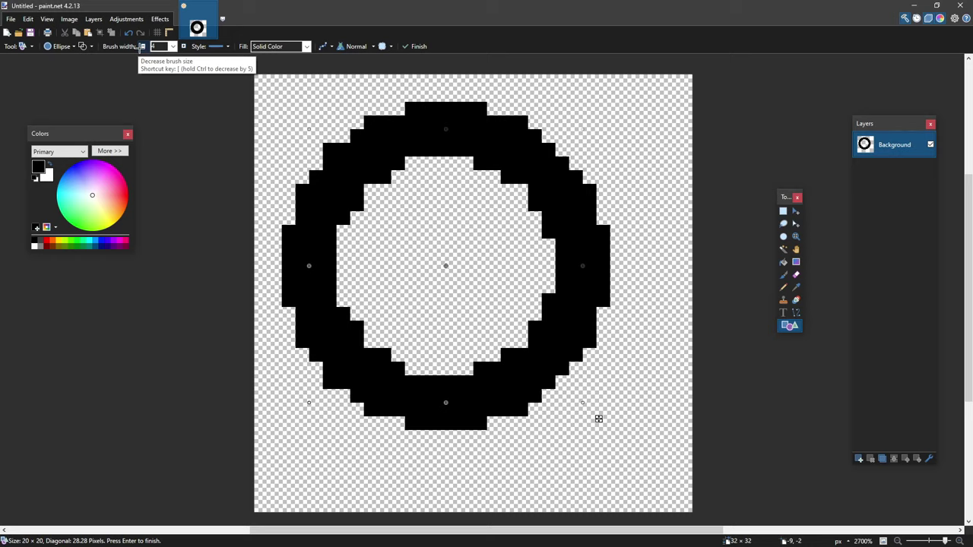
{"action": "left_click", "coordinate": [141, 46]}
{"action": "left_click_drag", "start_coordinate": [453, 226], "coordinate": [479, 253]}
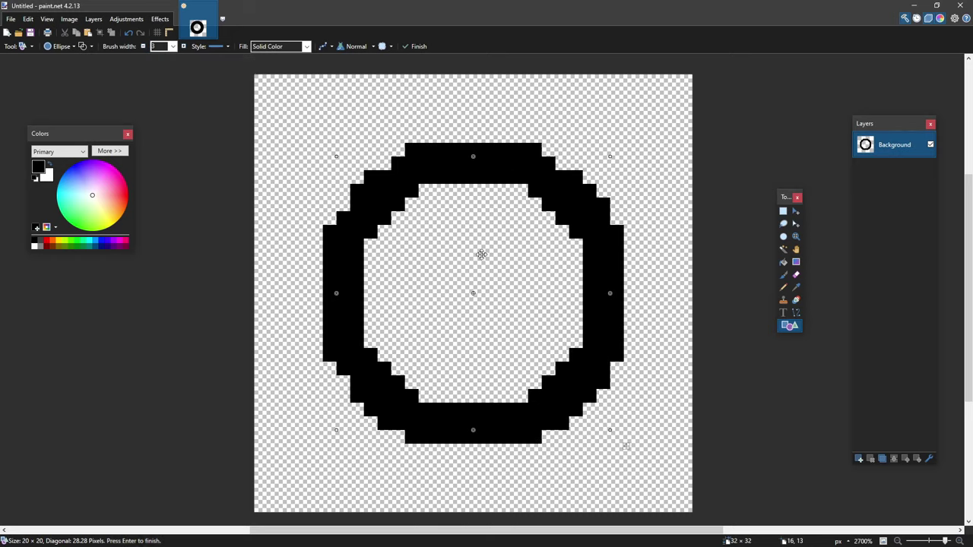
Step: Fill the ring's inside with black using the Paint Bucket and nudge the disc down one pixel
{"action": "key", "text": "s"}
{"action": "key", "text": "f"}
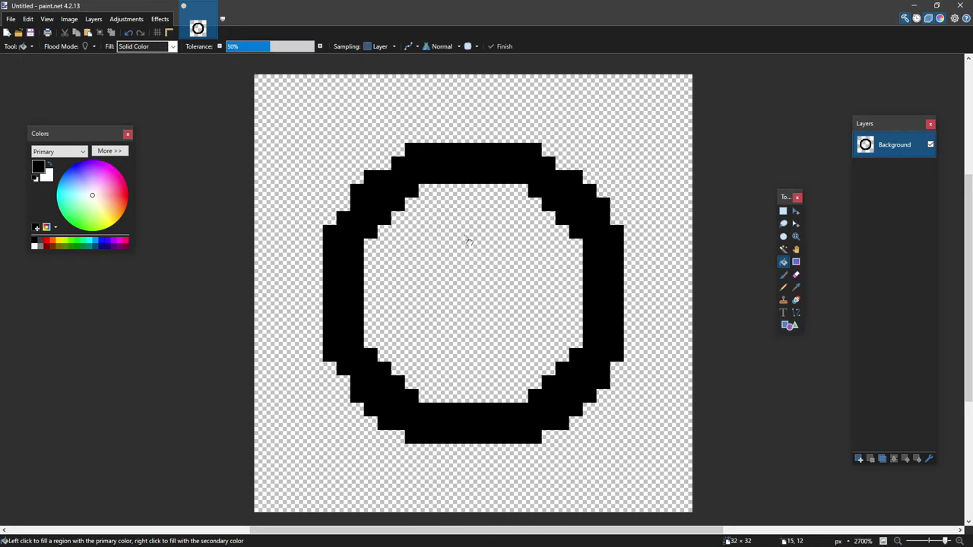
{"action": "left_click", "coordinate": [469, 240]}
{"action": "key", "text": "s"}
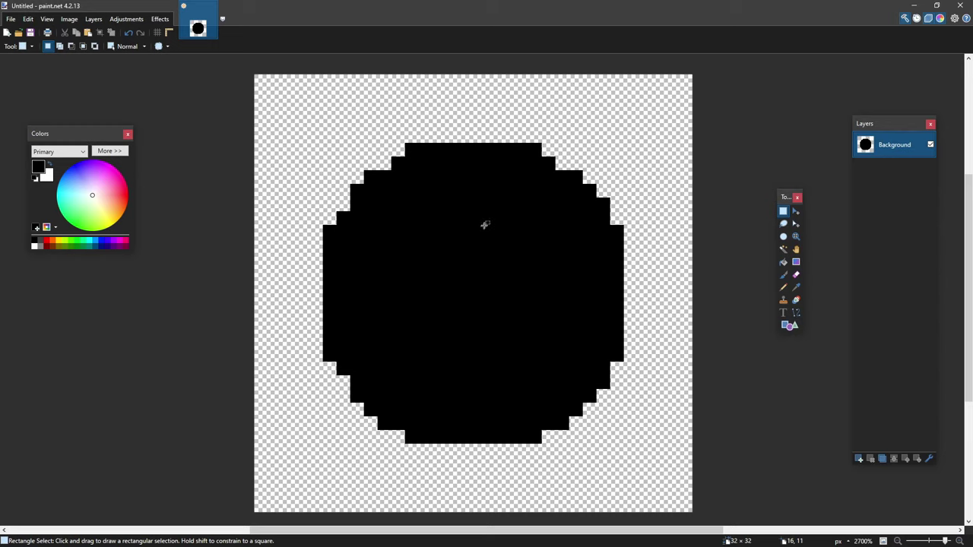
{"action": "key", "text": "m"}
{"action": "key", "text": "Down"}
{"action": "key", "text": "s"}
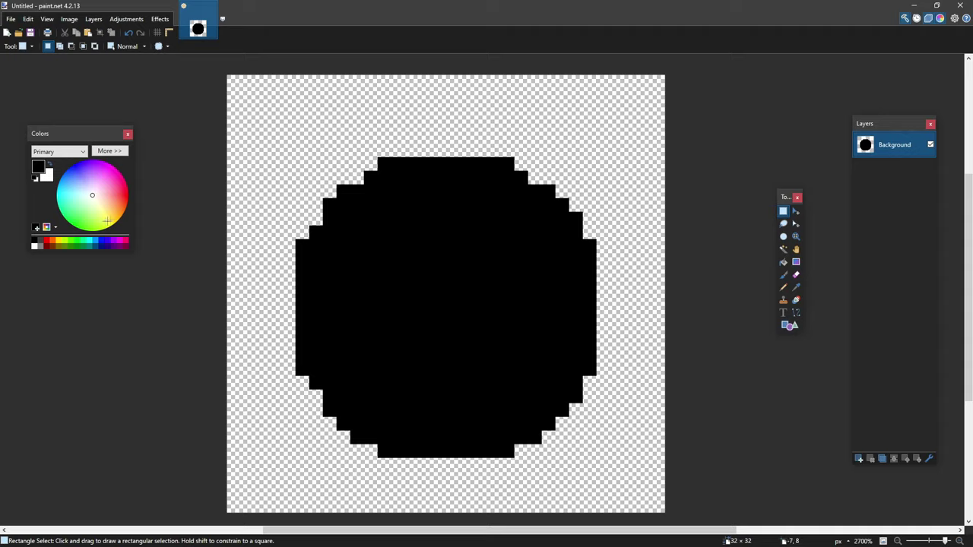
Step: Set the primary colour to cyan and the secondary to dark teal 00443D
{"action": "left_click", "coordinate": [50, 194]}
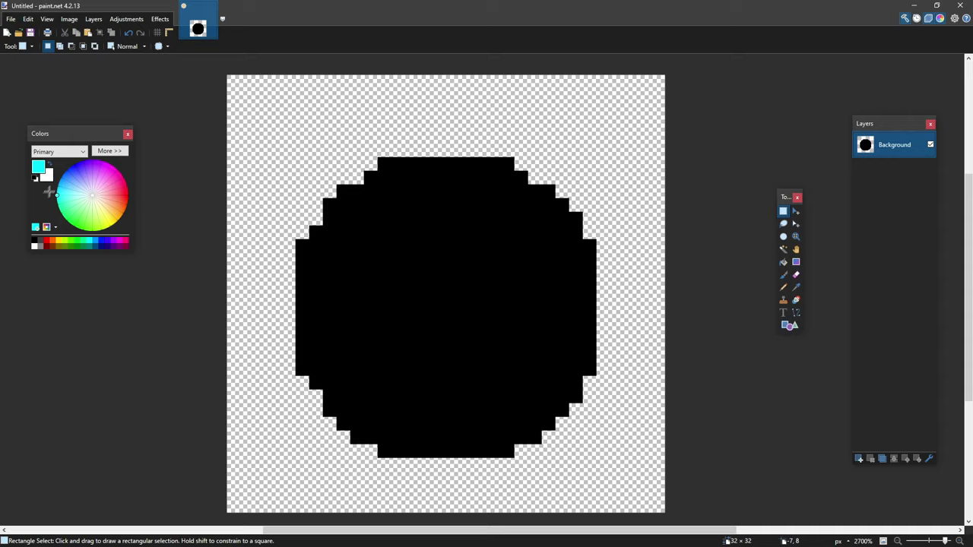
{"action": "left_click", "coordinate": [48, 177]}
{"action": "left_click", "coordinate": [51, 194]}
{"action": "left_click", "coordinate": [93, 154]}
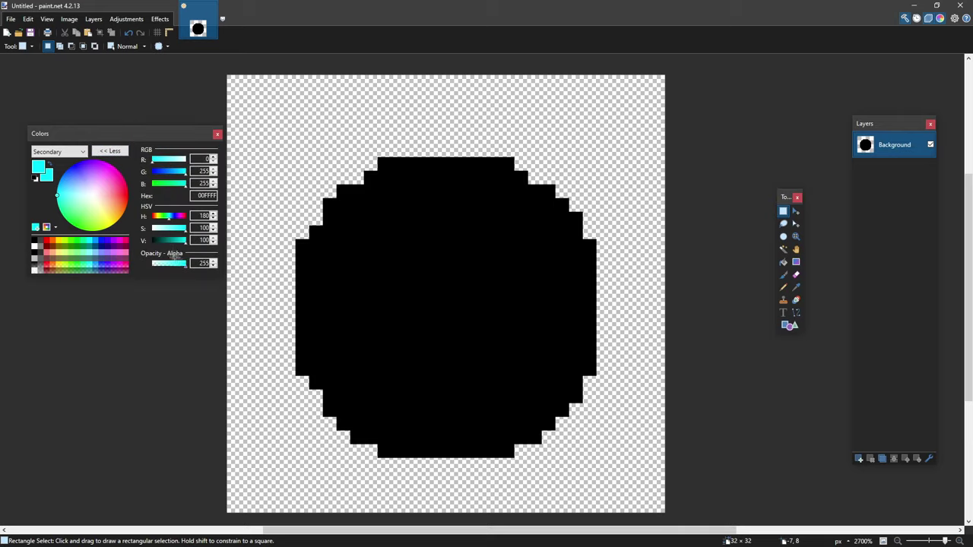
{"action": "left_click_drag", "start_coordinate": [177, 241], "coordinate": [161, 242]}
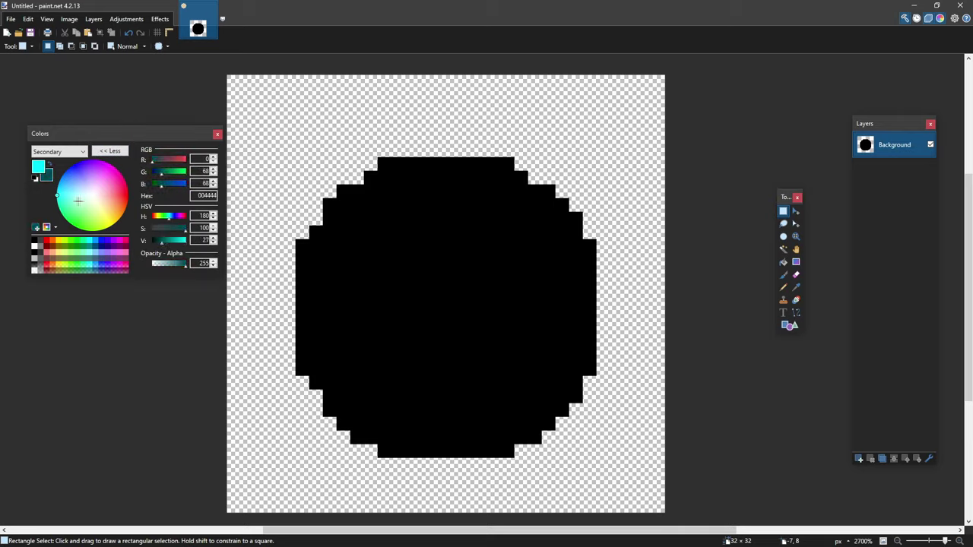
{"action": "left_click_drag", "start_coordinate": [54, 195], "coordinate": [55, 201]}
Step: Magic Wand the black disc and fill it with a top-left to bottom-right cyan-to-teal gradient
{"action": "key", "text": "s"}
{"action": "key", "text": "s"}
{"action": "key", "text": "s"}
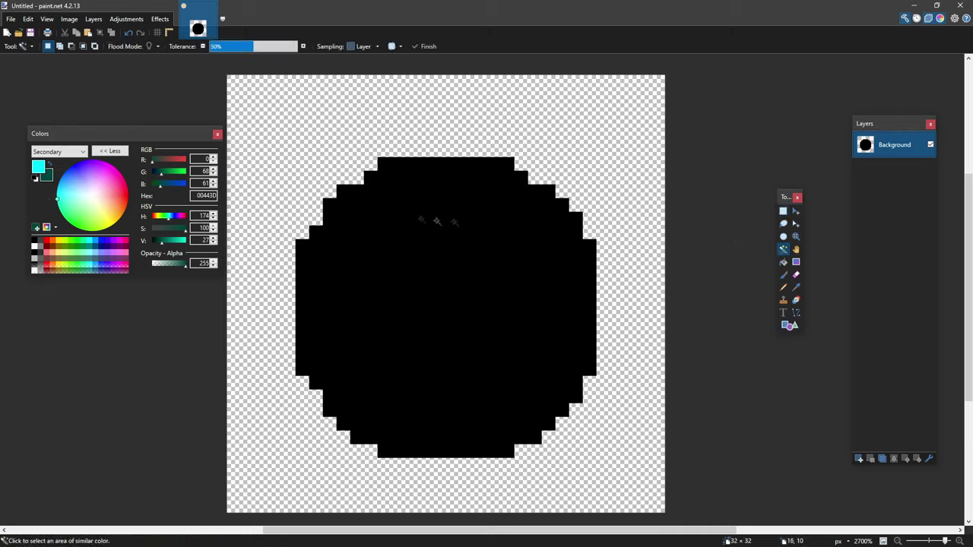
{"action": "left_click", "coordinate": [394, 205]}
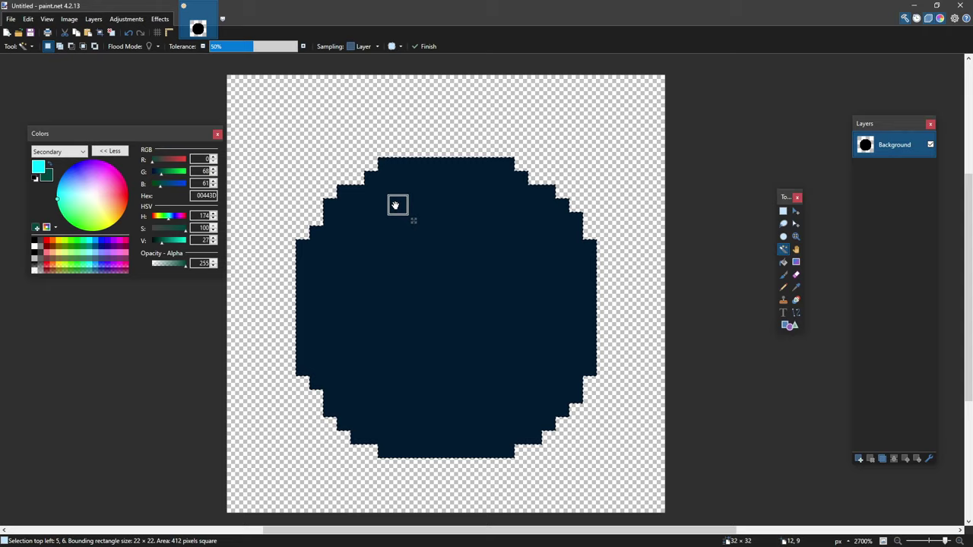
{"action": "key", "text": "o"}
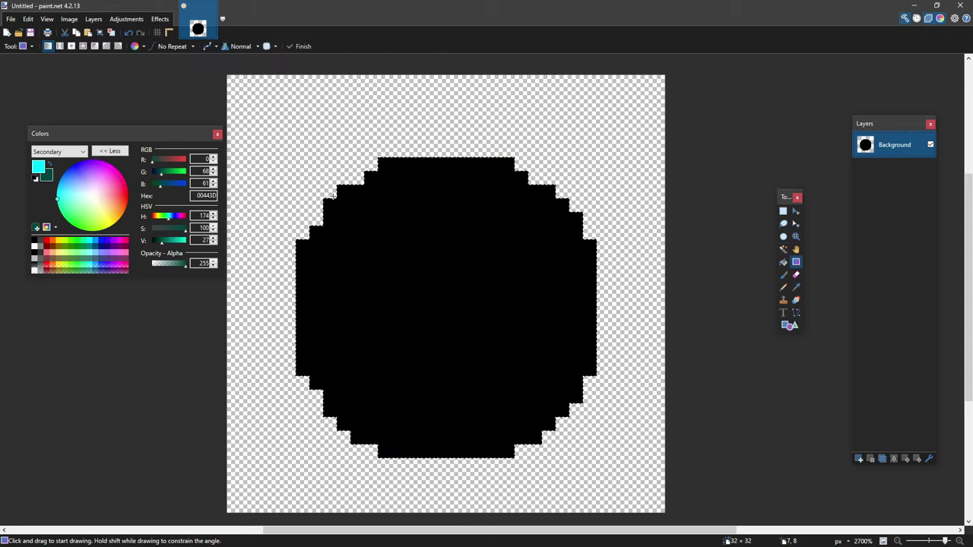
{"action": "left_click_drag", "start_coordinate": [334, 196], "coordinate": [532, 401]}
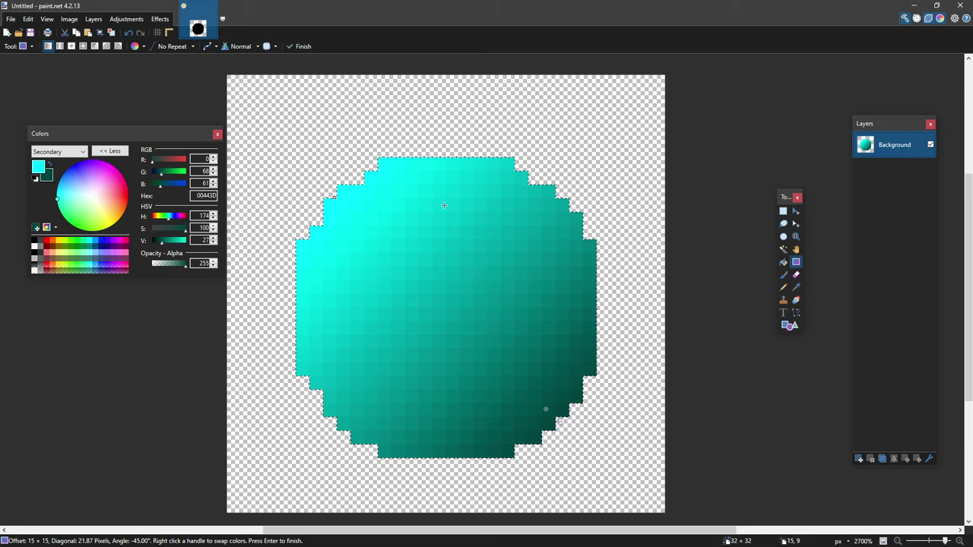
{"action": "key", "text": "Return"}
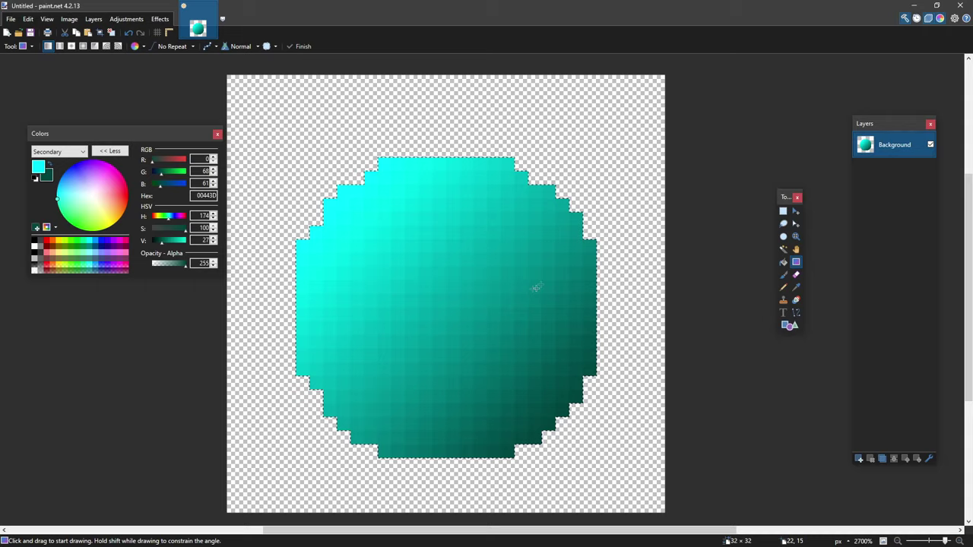
{"action": "key", "text": "s"}
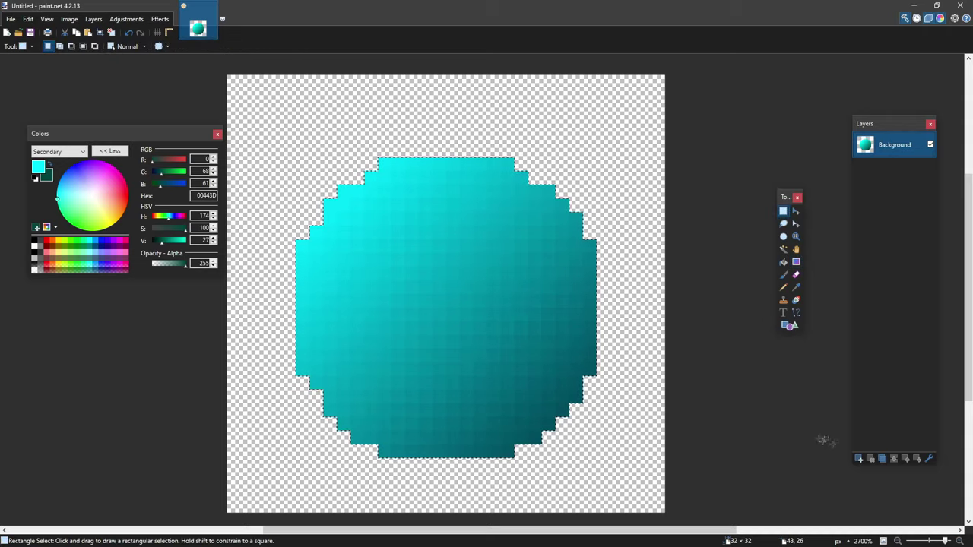
Step: On a new layer, apply Outline Selection to draw a dark 2-pixel border around the disc
{"action": "left_click", "coordinate": [859, 459]}
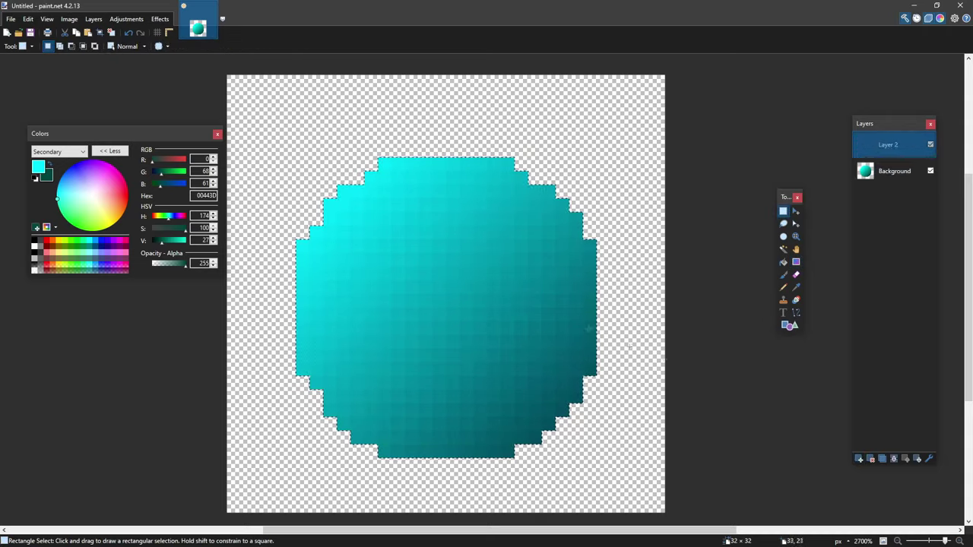
{"action": "left_click", "coordinate": [159, 19]}
{"action": "mouse_move", "coordinate": [182, 142]}
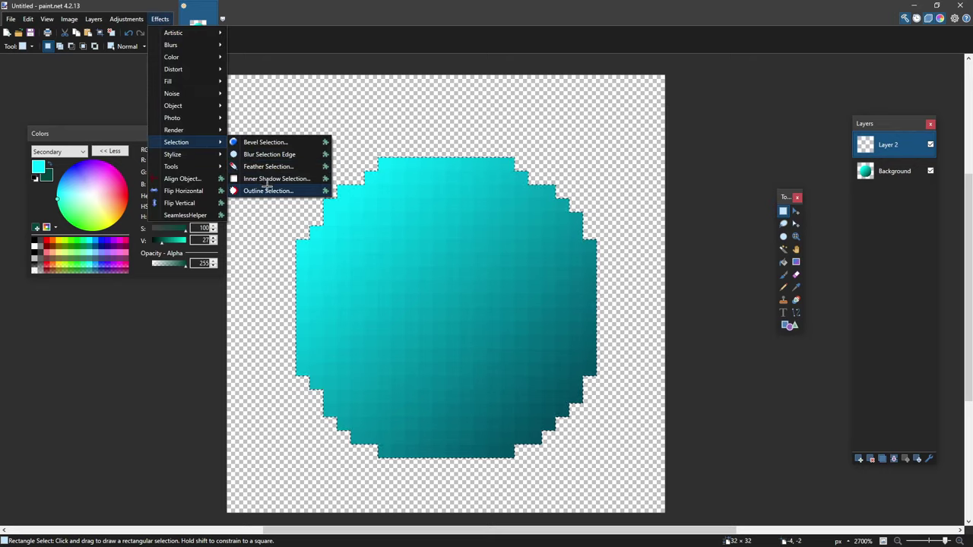
{"action": "left_click", "coordinate": [267, 190]}
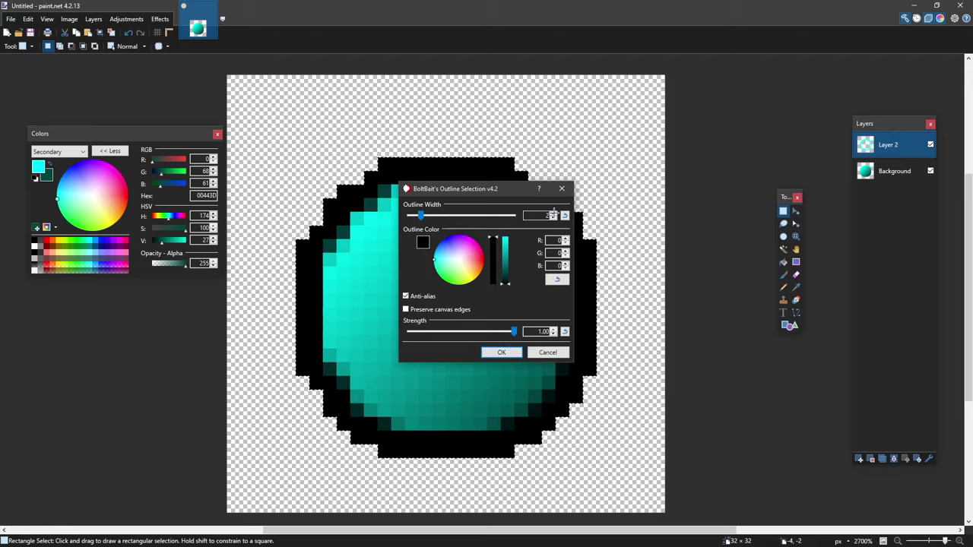
{"action": "left_click", "coordinate": [502, 352]}
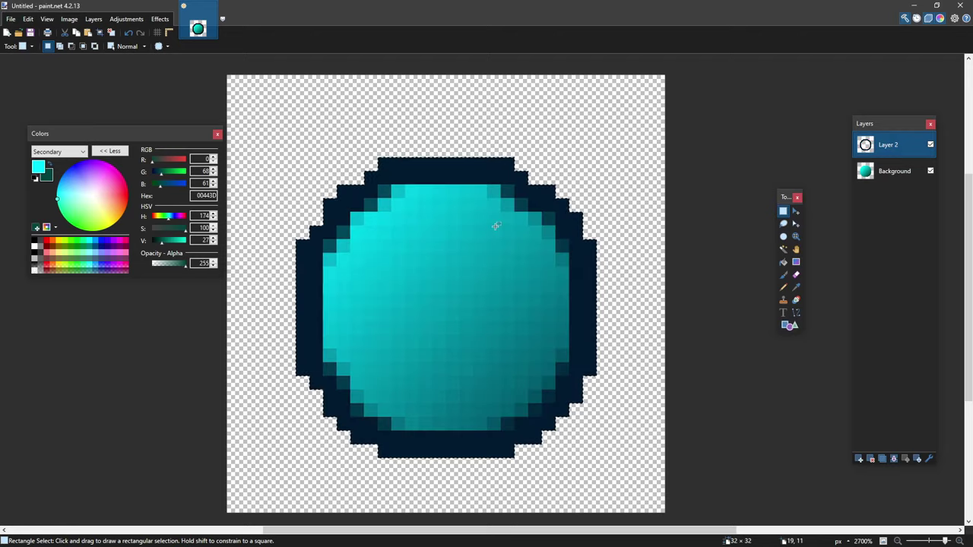
Step: Deselect, zoom in, and Magic Wand the soft partial-tone pixels on the outline's inner edge
{"action": "left_click", "coordinate": [396, 199]}
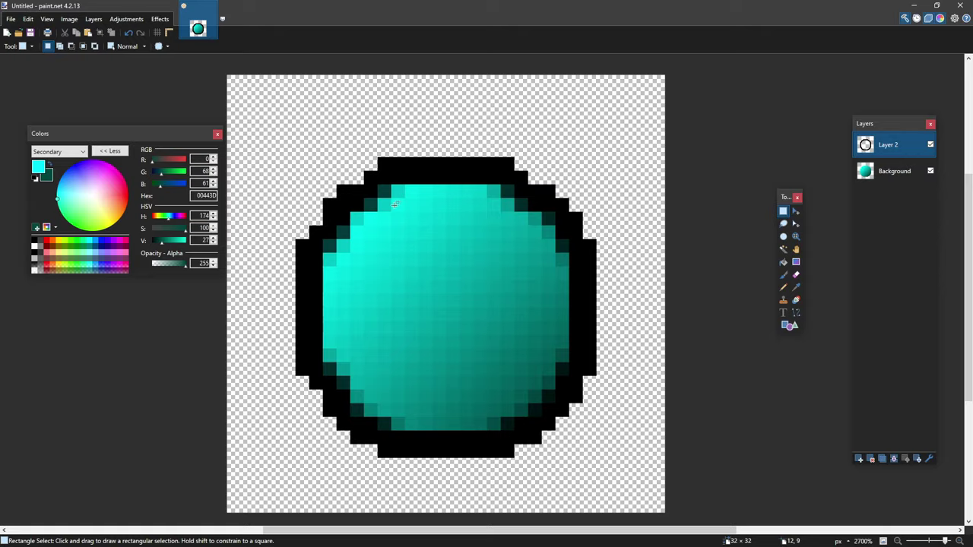
{"action": "scroll", "coordinate": [396, 196], "scroll_direction": "up", "scroll_amount": 5}
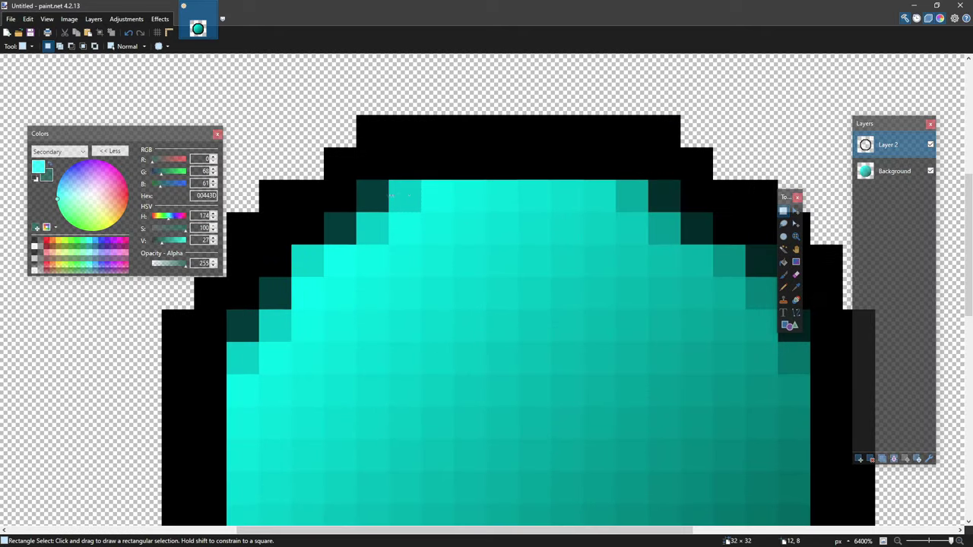
{"action": "mouse_move", "coordinate": [397, 196]}
{"action": "left_mouse_down"}
{"action": "mouse_move", "coordinate": [372, 193]}
{"action": "mouse_move", "coordinate": [372, 172]}
{"action": "mouse_move", "coordinate": [403, 200]}
{"action": "mouse_move", "coordinate": [404, 178]}
{"action": "left_mouse_up"}
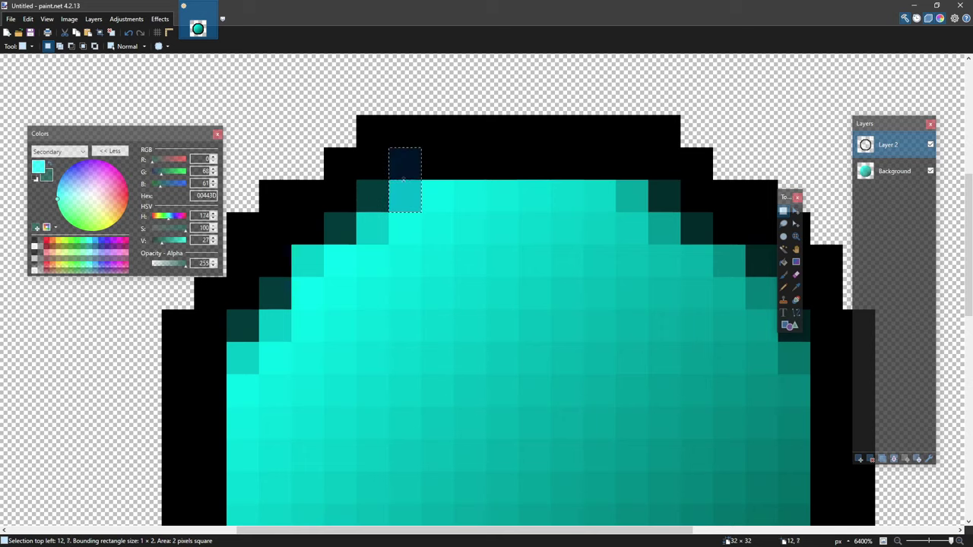
{"action": "left_click", "coordinate": [403, 179]}
{"action": "key", "text": "s"}
{"action": "left_click", "coordinate": [406, 196]}
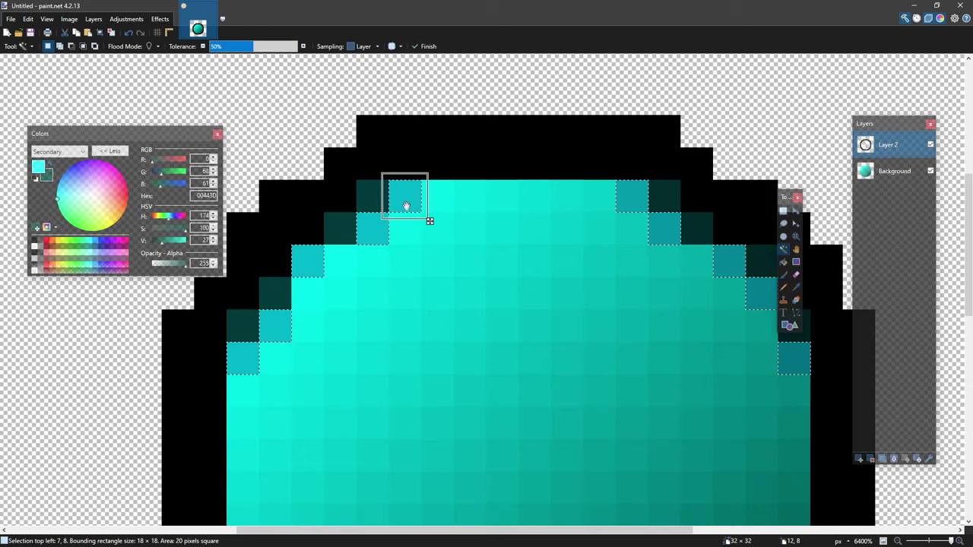
Step: Lower the wand tolerance to 20%, delete the soft pixels, and select the transparent surround
{"action": "scroll", "coordinate": [405, 203], "scroll_direction": "down", "scroll_amount": 5}
{"action": "scroll", "coordinate": [408, 184], "scroll_direction": "up", "scroll_amount": 4}
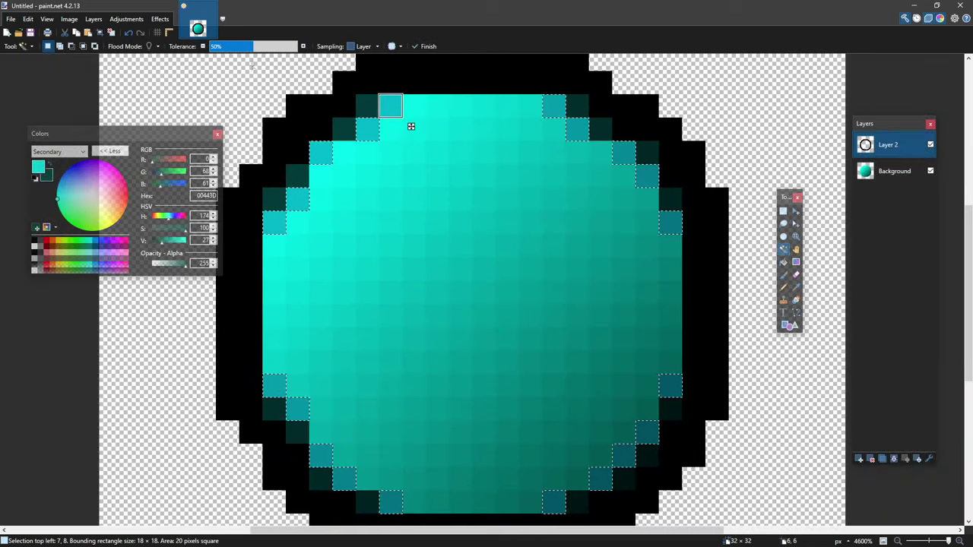
{"action": "left_click_drag", "start_coordinate": [252, 47], "coordinate": [227, 47]}
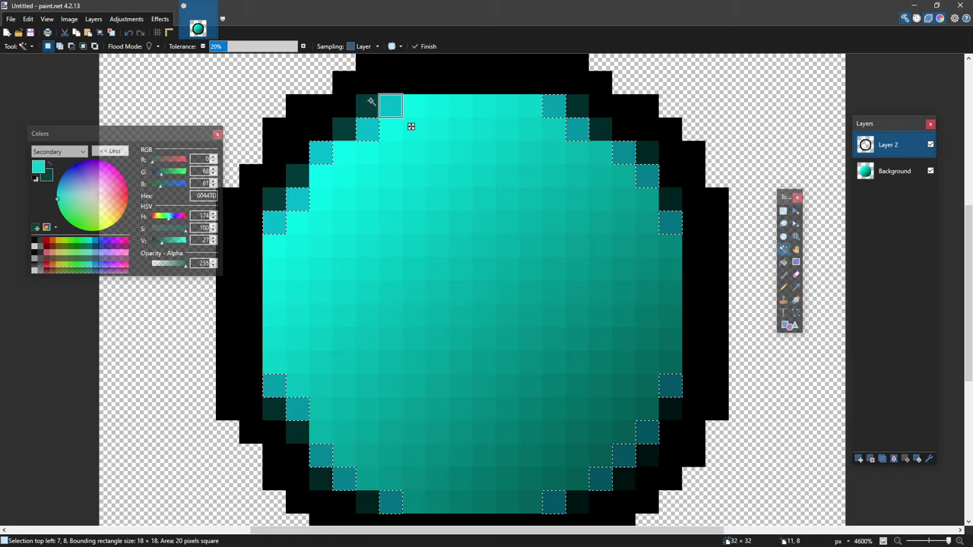
{"action": "key", "text": "ctrl+d"}
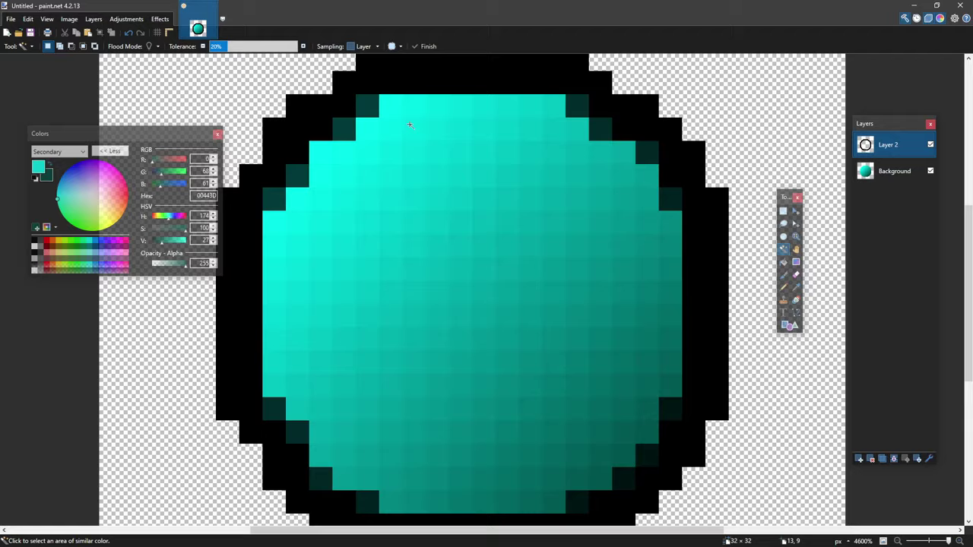
{"action": "scroll", "coordinate": [409, 124], "scroll_direction": "down", "scroll_amount": 2}
{"action": "left_click", "coordinate": [669, 147]}
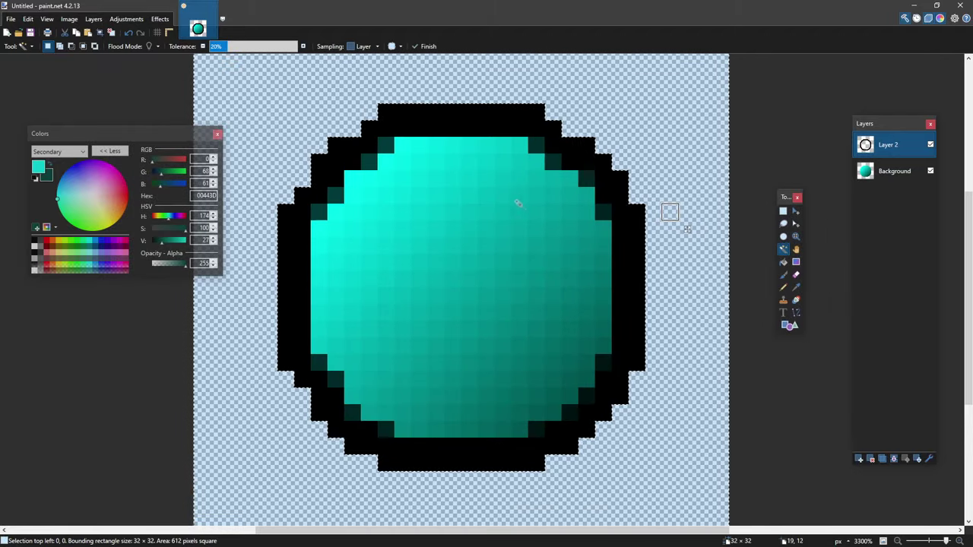
Step: Select the ring under the outline and delete the outline layer
{"action": "left_click", "coordinate": [506, 205], "text": "ctrl"}
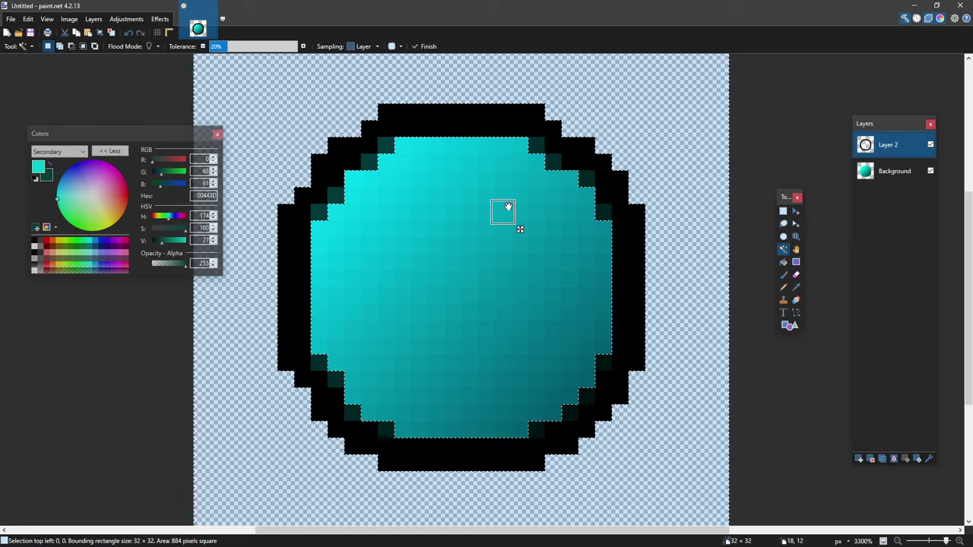
{"action": "left_click", "coordinate": [507, 206]}
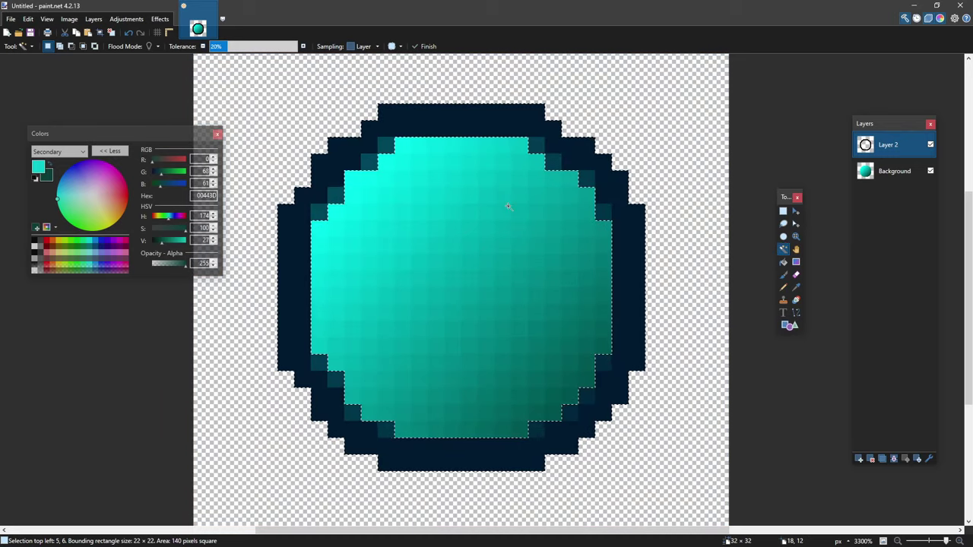
{"action": "left_click", "coordinate": [870, 459]}
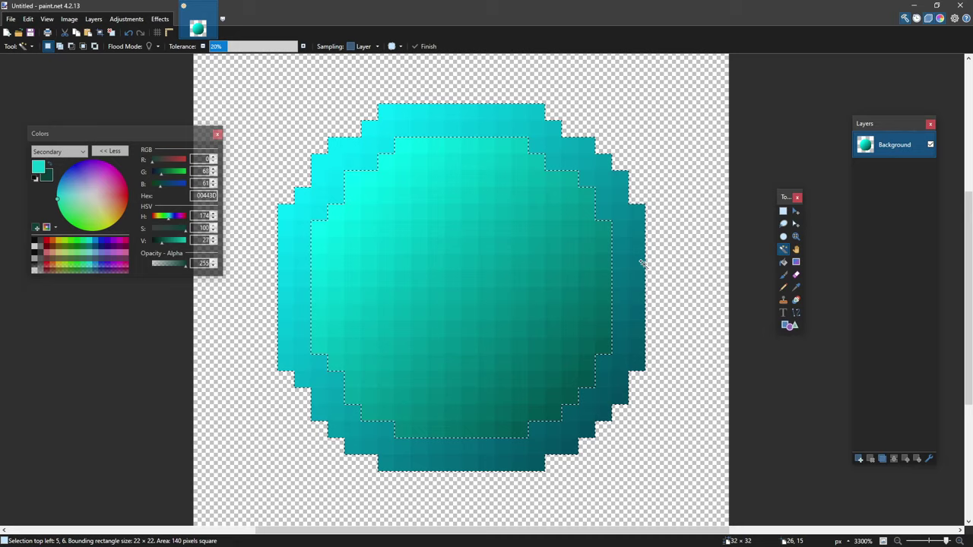
Step: Bend the Curves luminosity line down to darken the selected rim
{"action": "key", "text": "ctrl+shift+m"}
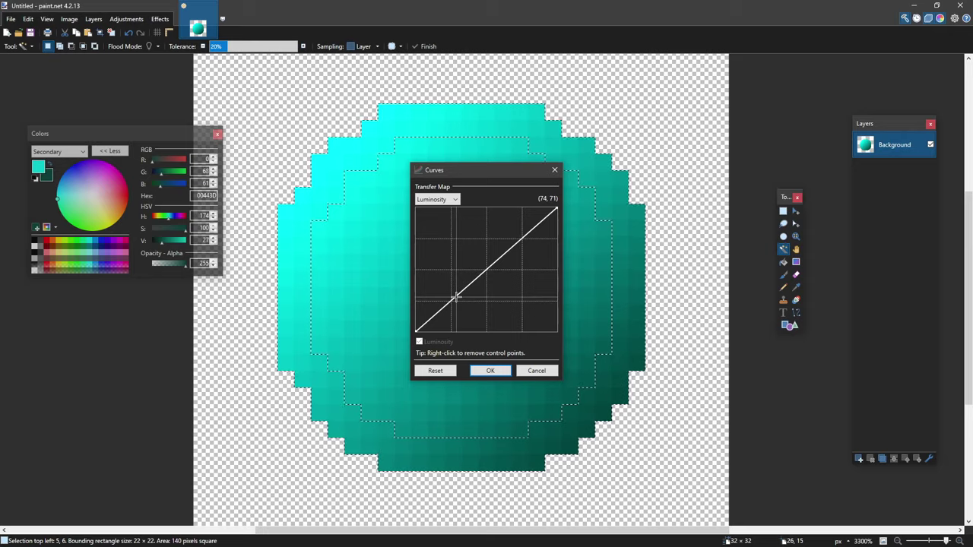
{"action": "left_click_drag", "start_coordinate": [461, 303], "coordinate": [468, 307]}
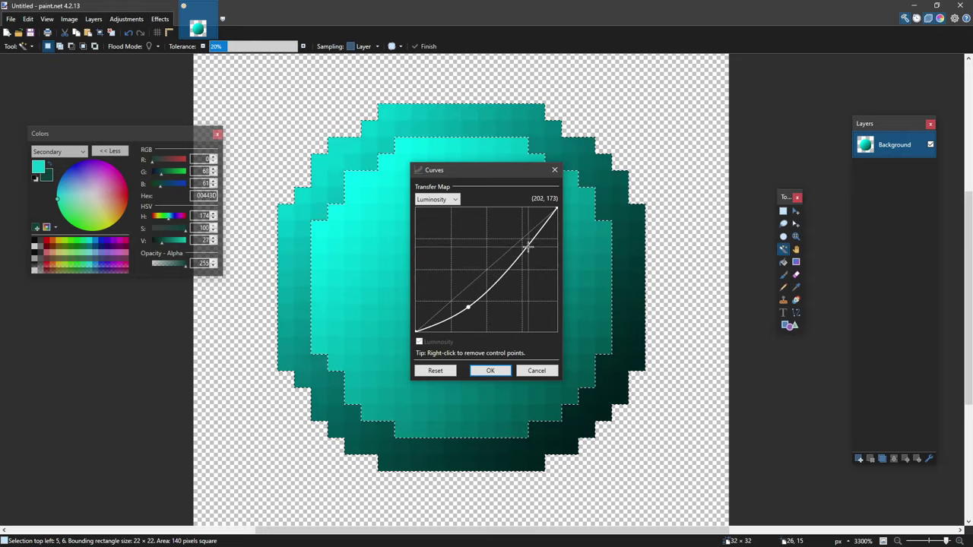
{"action": "left_click_drag", "start_coordinate": [528, 247], "coordinate": [533, 253]}
{"action": "left_click_drag", "start_coordinate": [472, 310], "coordinate": [472, 313]}
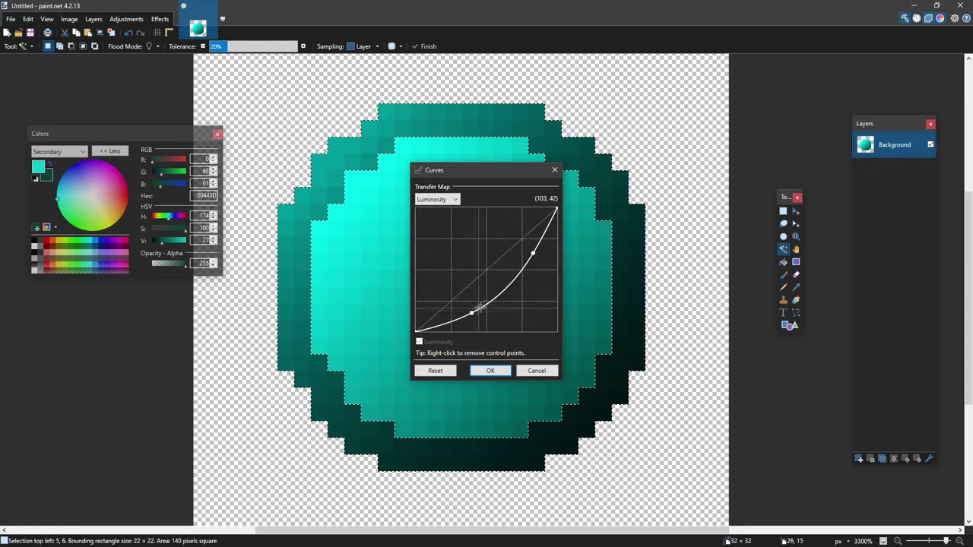
{"action": "key", "text": "Return"}
Step: Deselect and Magic Wand the inner bright disc inside the darkened rim
{"action": "key", "text": "ctrl+d"}
{"action": "key", "text": "s"}
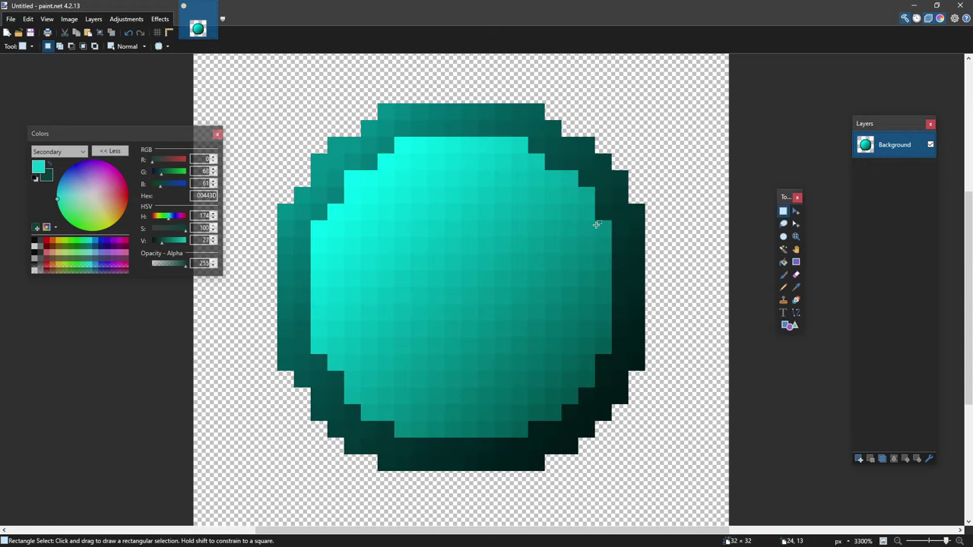
{"action": "key", "text": "shift+s"}
{"action": "left_click", "coordinate": [353, 180]}
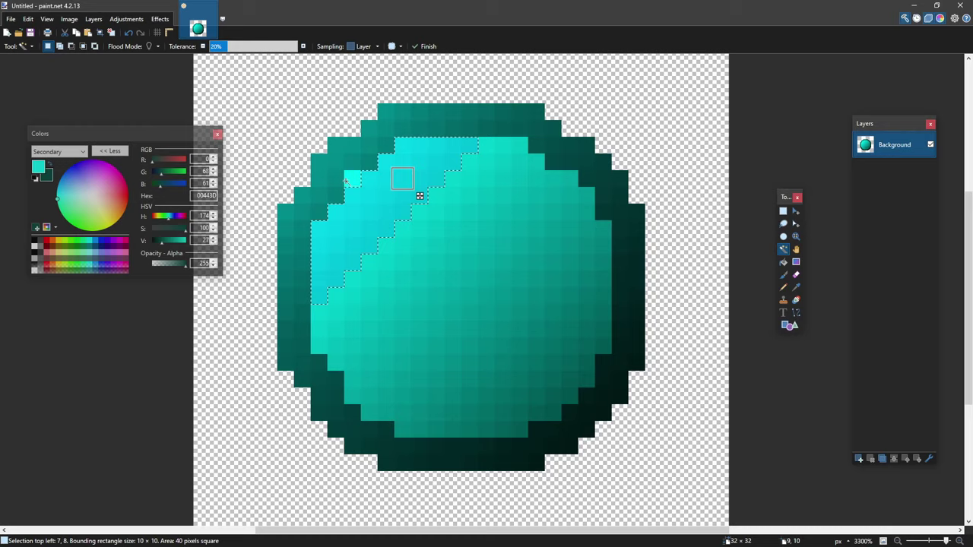
{"action": "left_click_drag", "start_coordinate": [352, 180], "coordinate": [519, 311]}
{"action": "left_click_drag", "start_coordinate": [583, 355], "coordinate": [579, 316]}
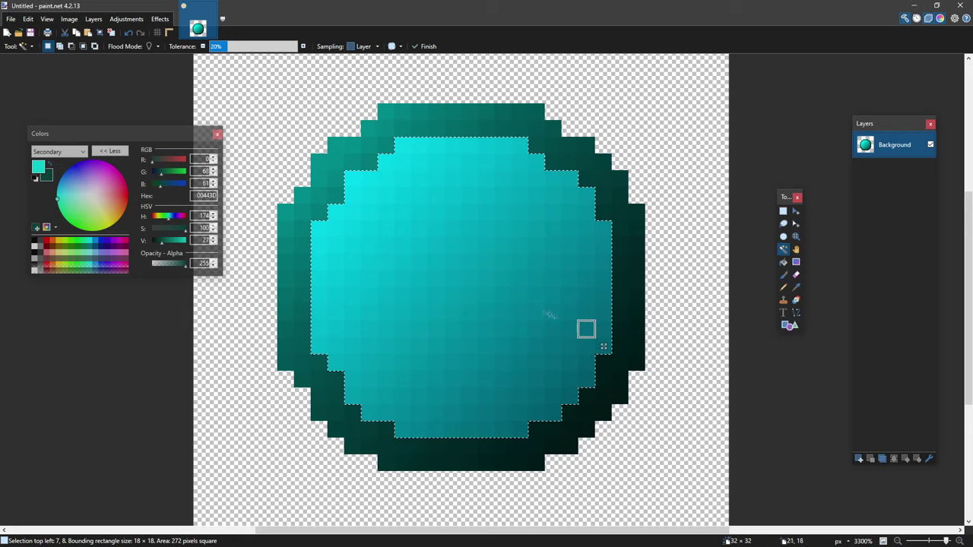
Step: On a new layer, apply Outline Selection with width 1 in black
{"action": "left_click", "coordinate": [859, 458]}
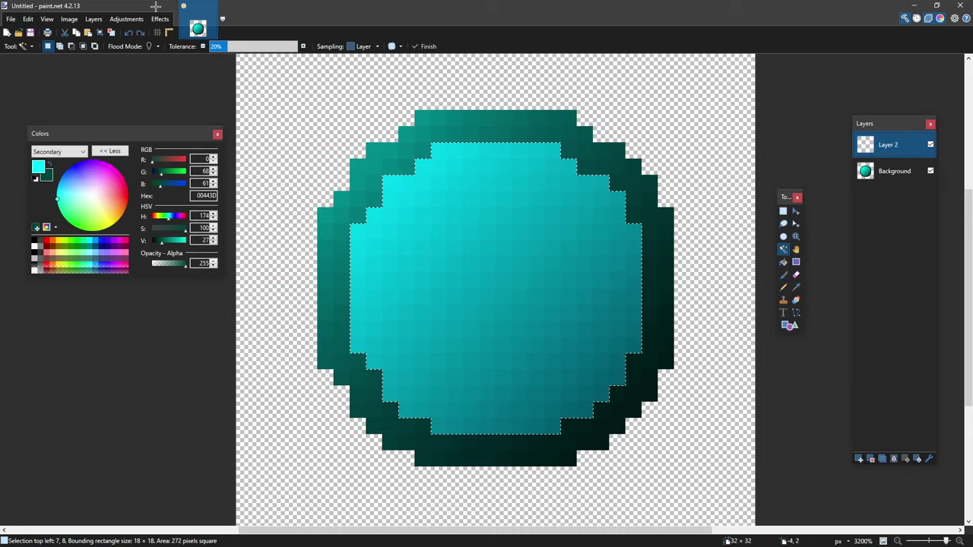
{"action": "left_click", "coordinate": [159, 19]}
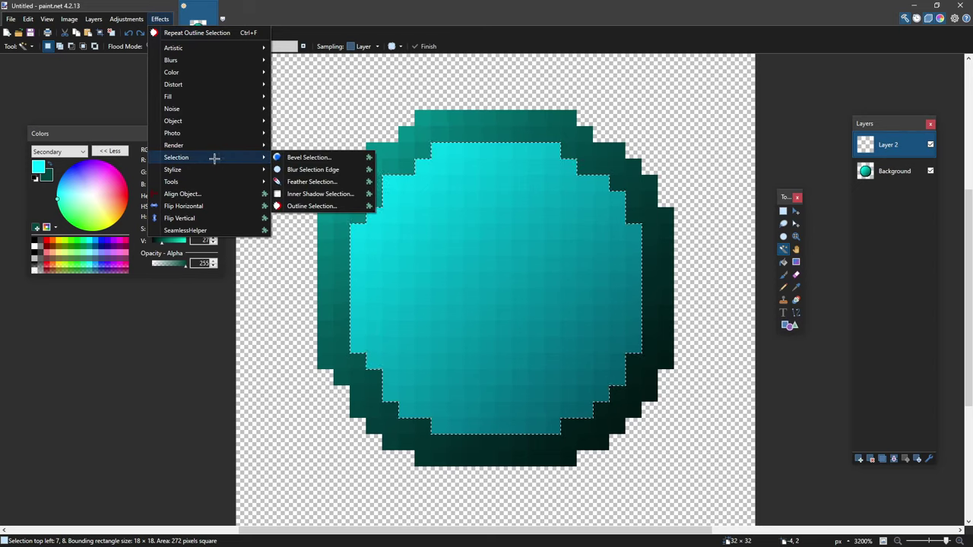
{"action": "left_click", "coordinate": [371, 202]}
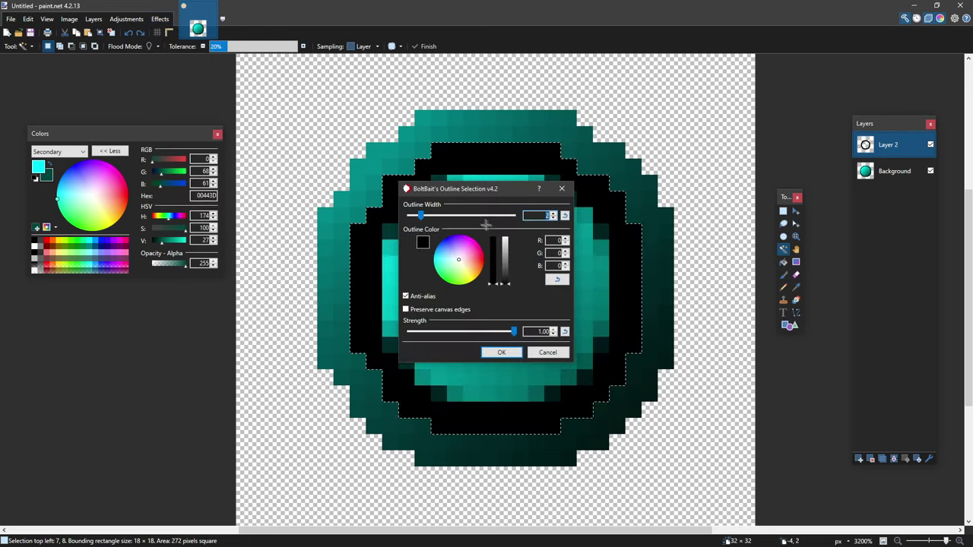
{"action": "left_click_drag", "start_coordinate": [447, 216], "coordinate": [403, 216]}
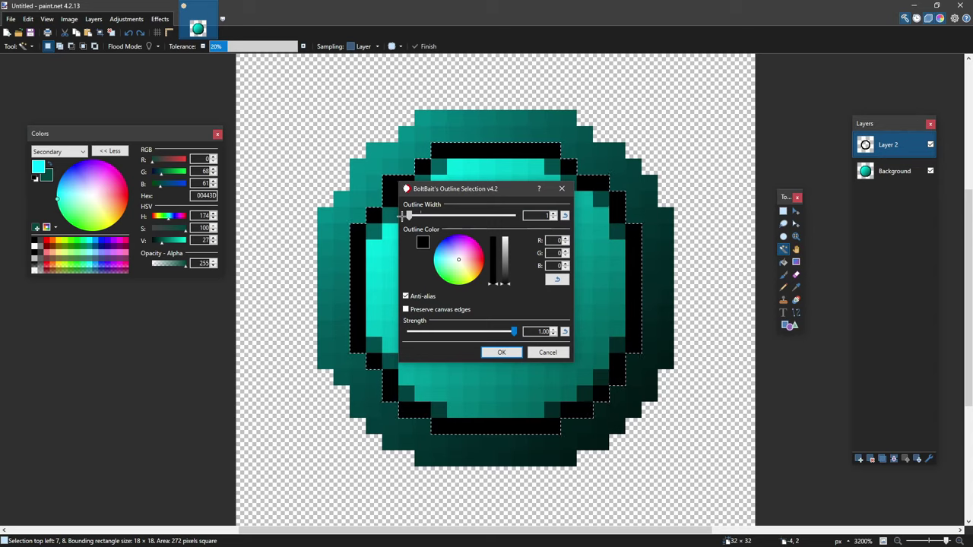
{"action": "left_click", "coordinate": [501, 352]}
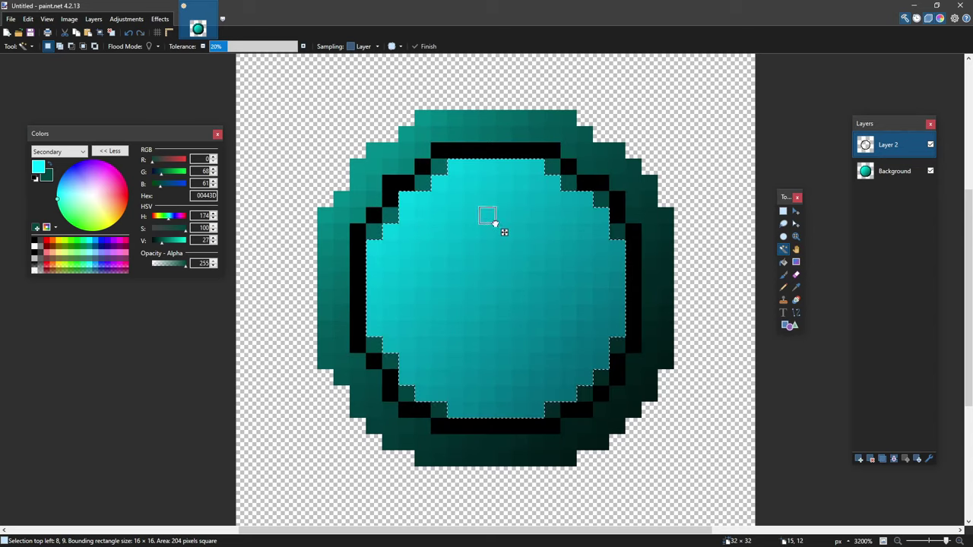
Step: Deselect and fade Layer 2's black outline to about 60 opacity in Layer Properties
{"action": "key", "text": "s"}
{"action": "key", "text": "ctrl+d"}
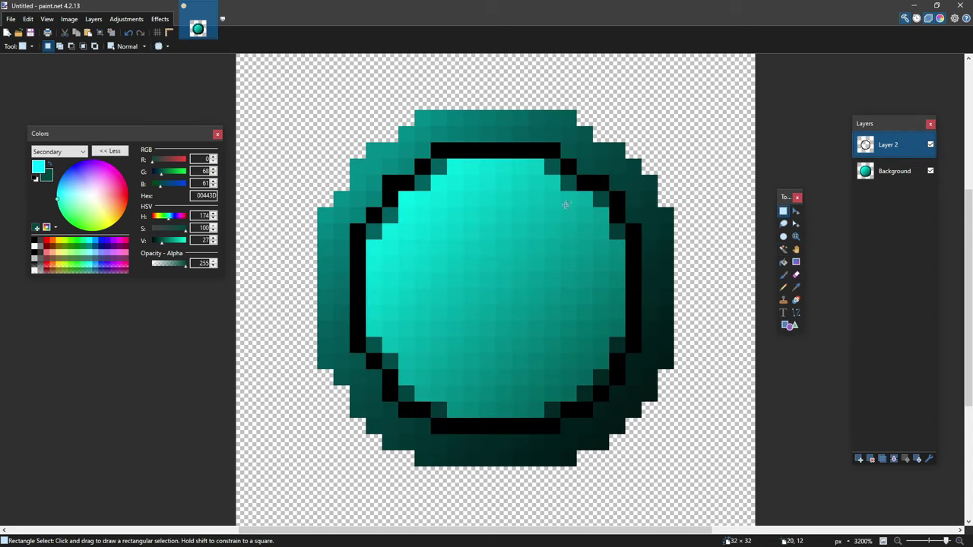
{"action": "double_click", "coordinate": [864, 145]}
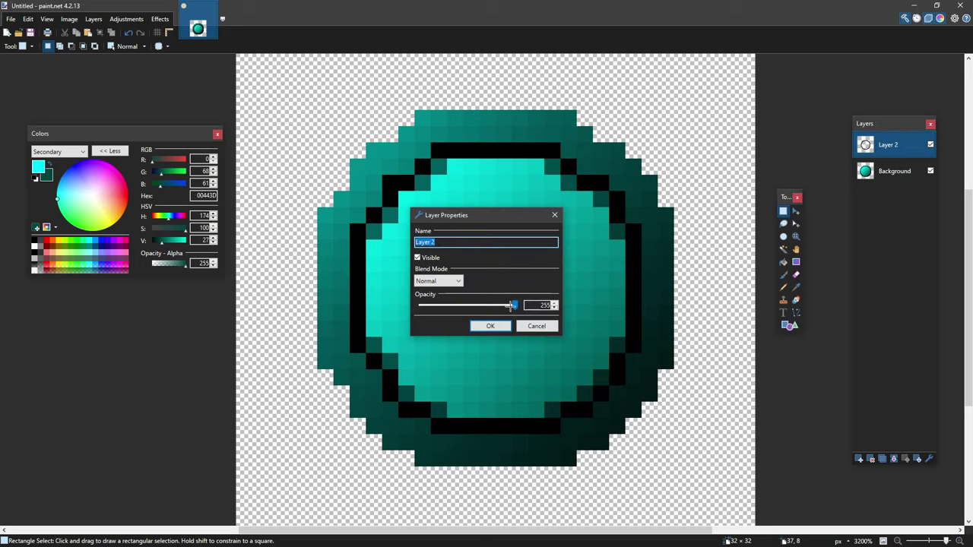
{"action": "left_click_drag", "start_coordinate": [514, 305], "coordinate": [441, 306]}
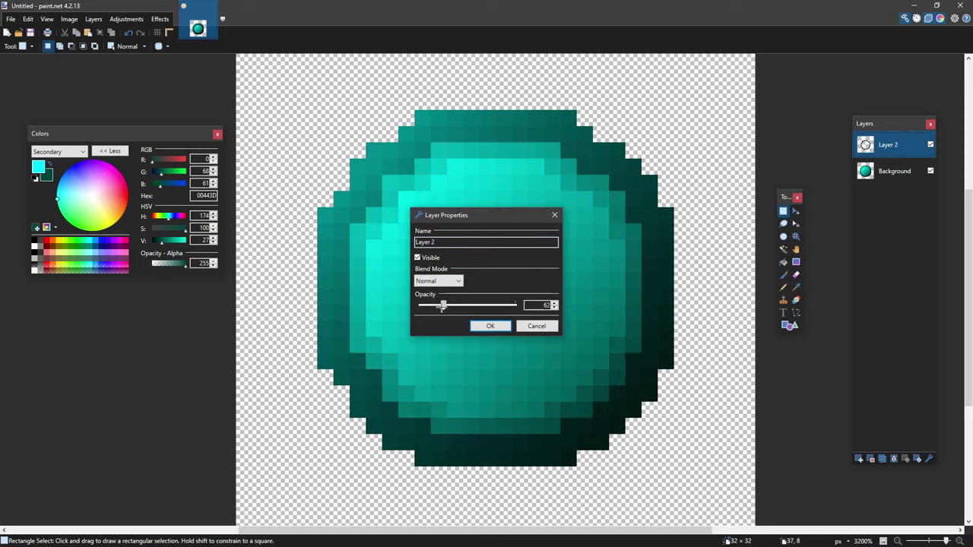
{"action": "left_click", "coordinate": [534, 324]}
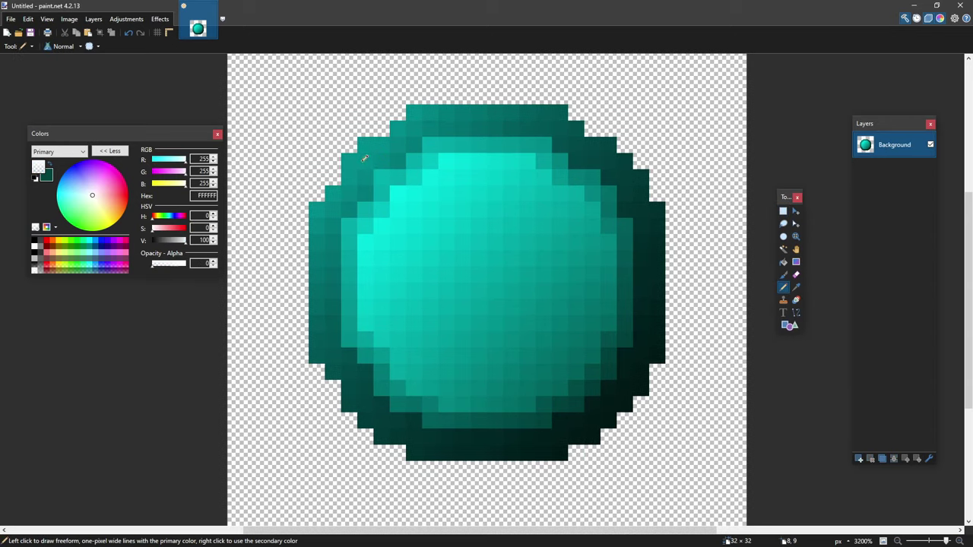
{"action": "scroll", "coordinate": [372, 158], "scroll_direction": "up", "scroll_amount": 1}
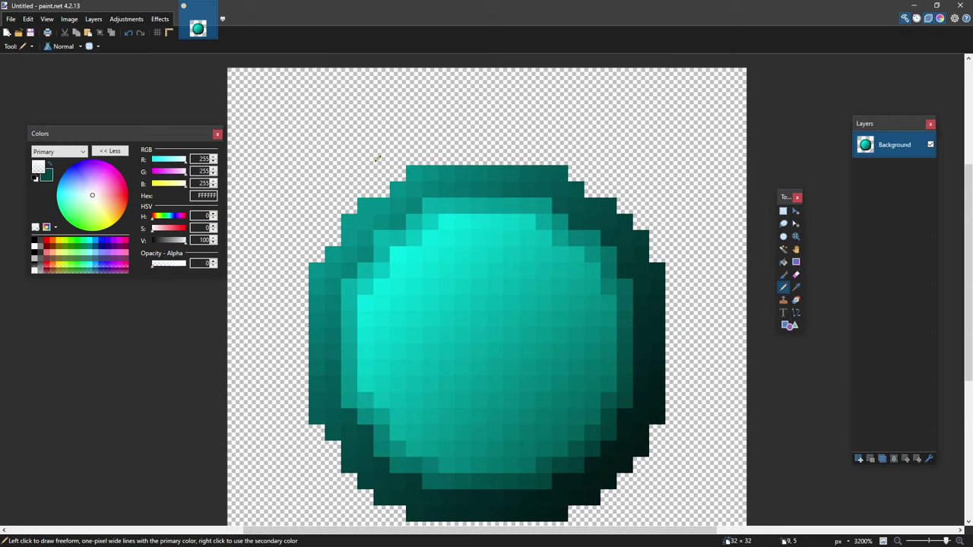
{"action": "scroll", "coordinate": [378, 158], "scroll_direction": "down", "scroll_amount": 1}
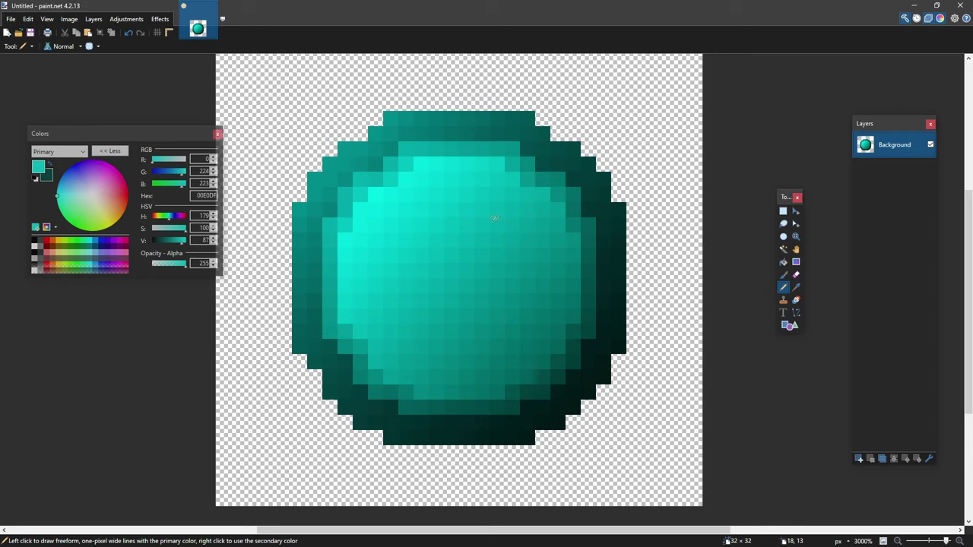
Step: Select only the pearl by inverting a wand selection, add a new layer, and brush near its top
{"action": "key", "text": "s"}
{"action": "key", "text": "s"}
{"action": "key", "text": "s"}
{"action": "key", "text": "s"}
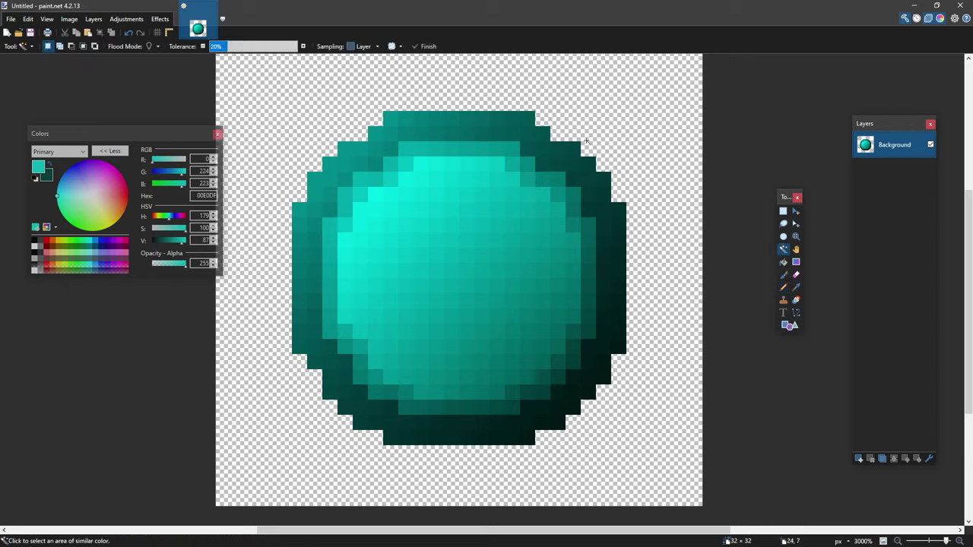
{"action": "left_click", "coordinate": [583, 134]}
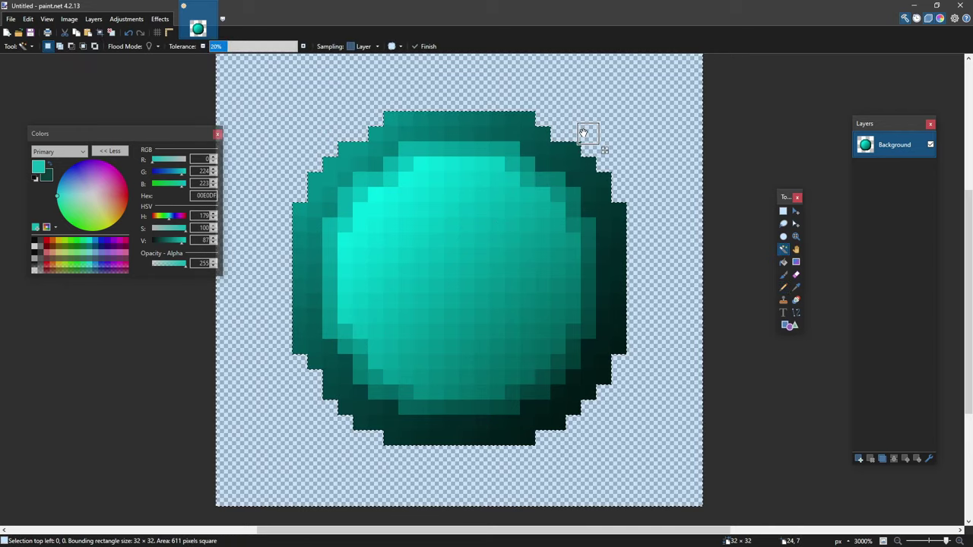
{"action": "key", "text": "ctrl+i"}
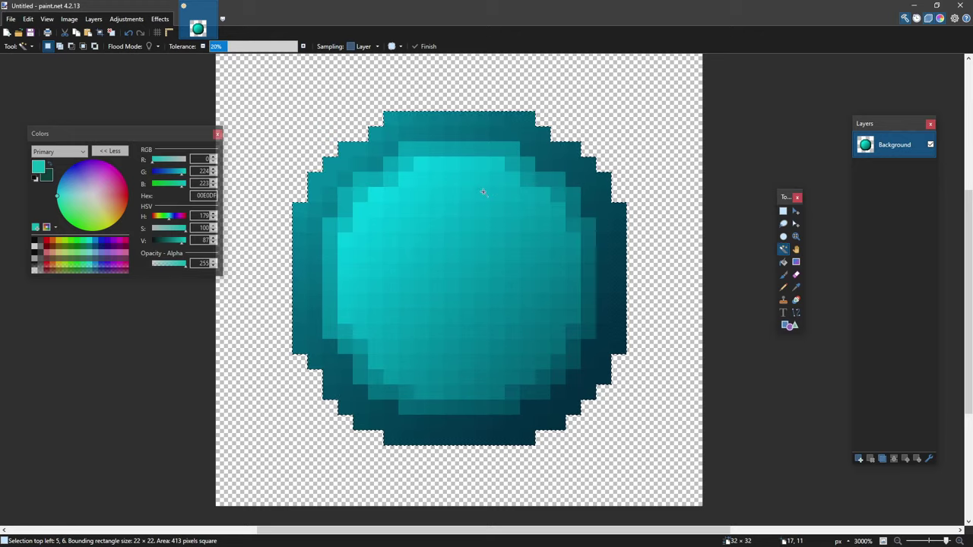
{"action": "left_click", "coordinate": [860, 459]}
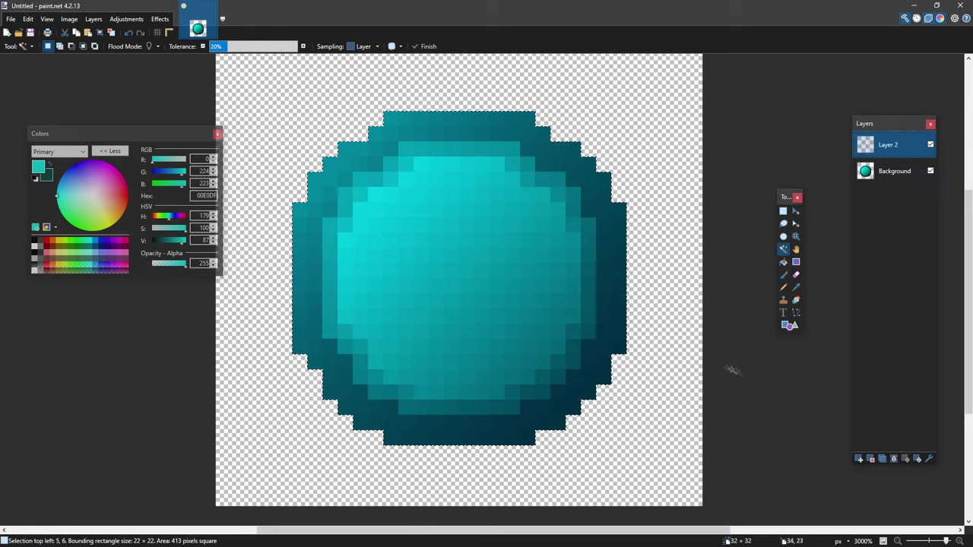
{"action": "key", "text": "b"}
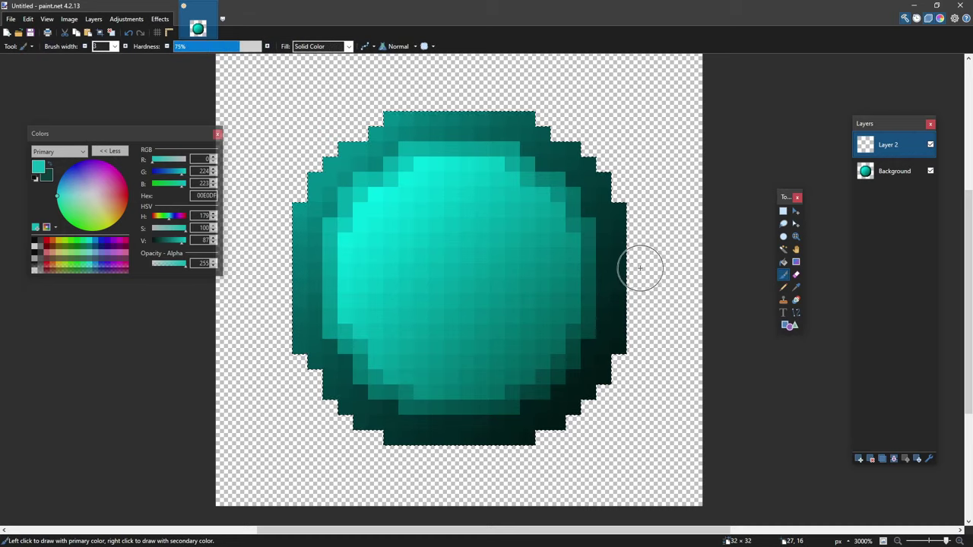
{"action": "left_click_drag", "start_coordinate": [460, 219], "coordinate": [431, 205]}
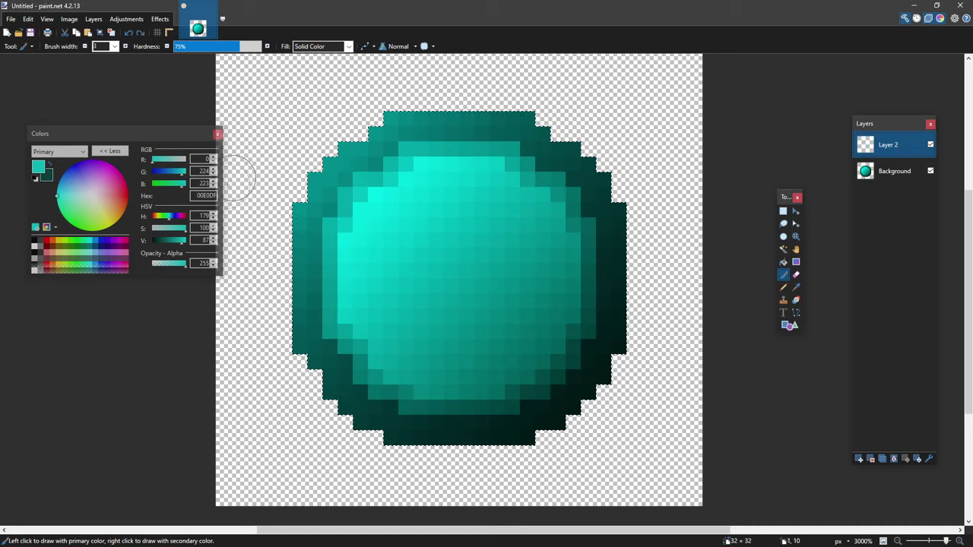
Step: Set the primary colour to black and the Paintbrush to 0% hardness and width 22
{"action": "left_click_drag", "start_coordinate": [162, 242], "coordinate": [144, 242]}
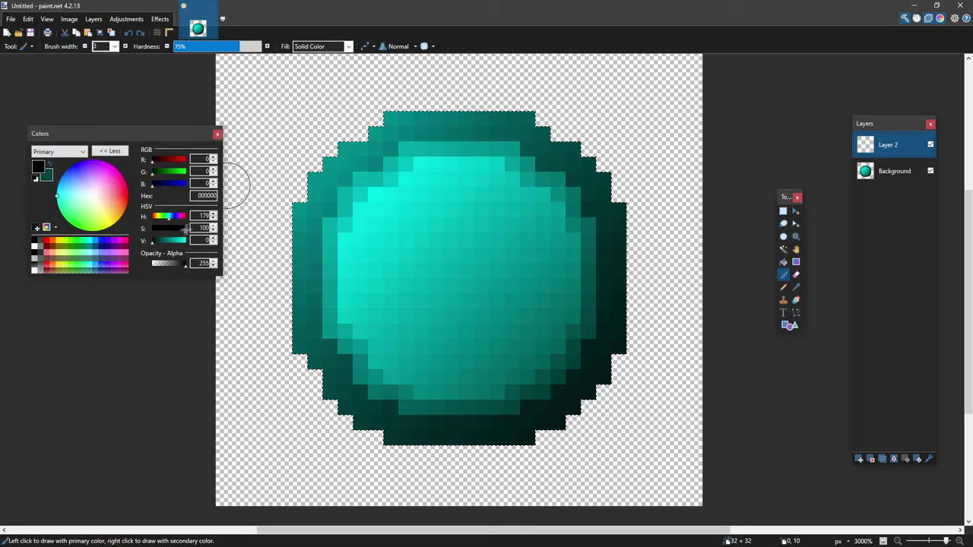
{"action": "left_click_drag", "start_coordinate": [237, 46], "coordinate": [124, 46]}
{"action": "left_click", "coordinate": [126, 46]}
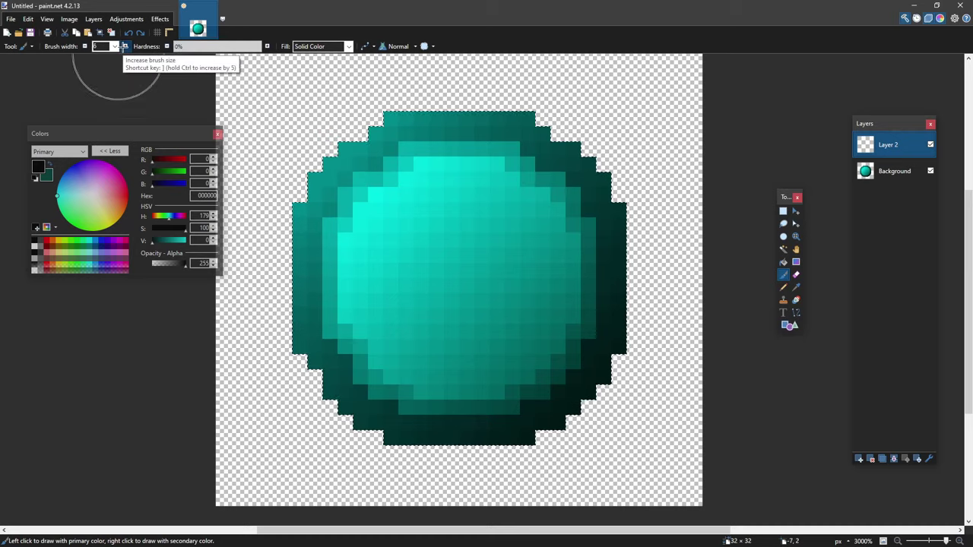
{"action": "left_click", "coordinate": [126, 46]}
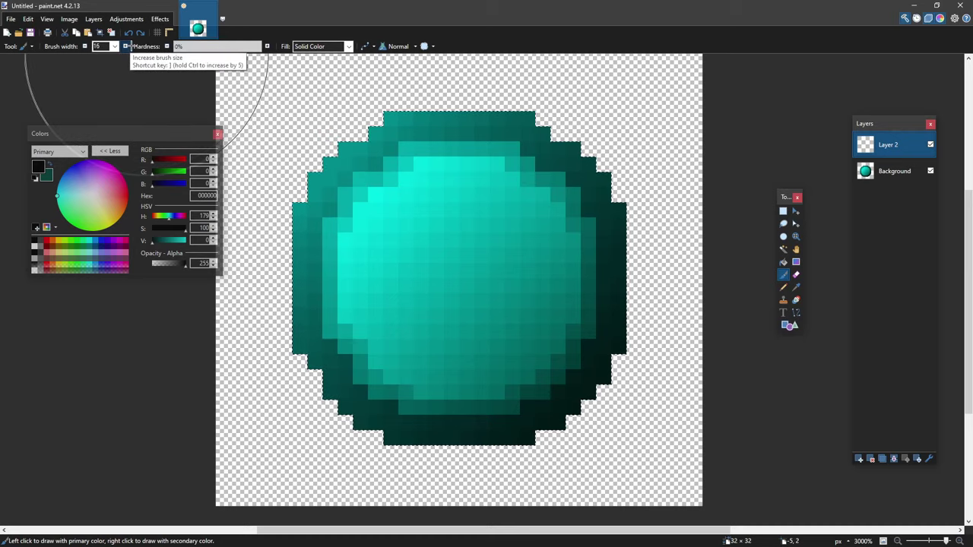
{"action": "left_click", "coordinate": [126, 46]}
{"action": "left_click", "coordinate": [127, 47]}
{"action": "left_click", "coordinate": [126, 47]}
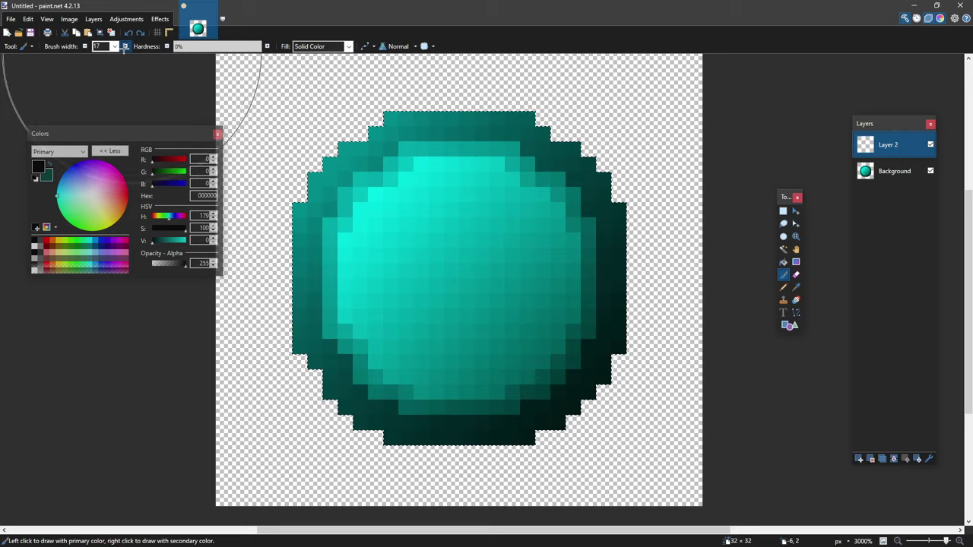
{"action": "left_click", "coordinate": [126, 46]}
{"action": "left_click", "coordinate": [126, 46]}
{"action": "left_click", "coordinate": [125, 46]}
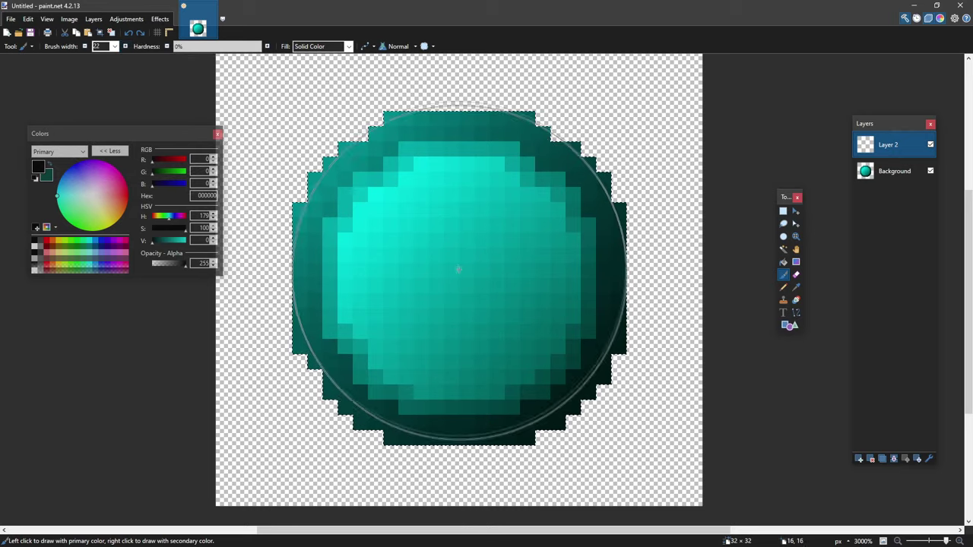
Step: Brush soft black shading over the pearl's right side and bottom on Layer 2
{"action": "scroll", "coordinate": [422, 261], "scroll_direction": "down", "scroll_amount": 1}
{"action": "scroll", "coordinate": [422, 262], "scroll_direction": "down", "scroll_amount": 3}
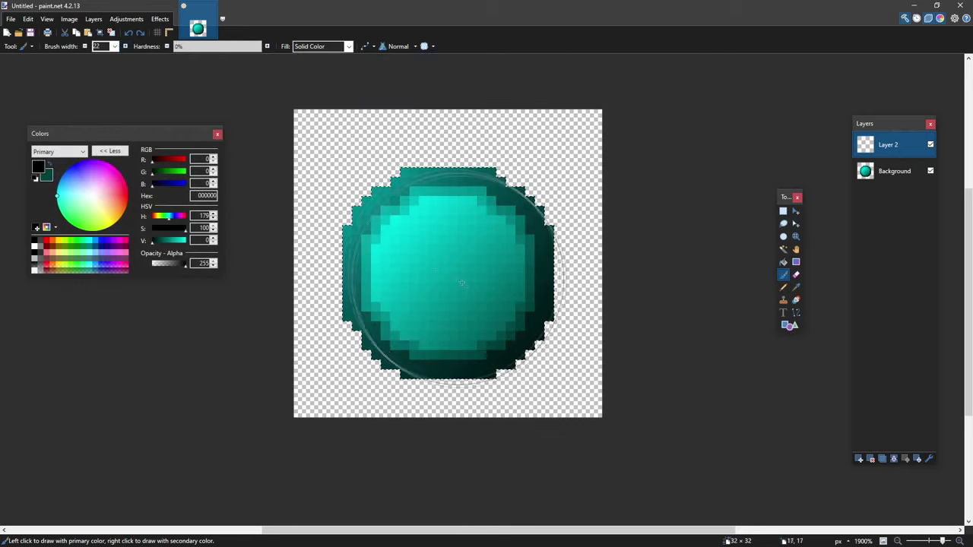
{"action": "mouse_move", "coordinate": [617, 193]}
{"action": "left_mouse_down"}
{"action": "mouse_move", "coordinate": [637, 309]}
{"action": "mouse_move", "coordinate": [622, 246]}
{"action": "mouse_move", "coordinate": [567, 410]}
{"action": "mouse_move", "coordinate": [582, 383]}
{"action": "mouse_move", "coordinate": [426, 450]}
{"action": "mouse_move", "coordinate": [455, 444]}
{"action": "mouse_move", "coordinate": [348, 419]}
{"action": "mouse_move", "coordinate": [572, 381]}
{"action": "mouse_move", "coordinate": [444, 422]}
{"action": "mouse_move", "coordinate": [577, 311]}
{"action": "mouse_move", "coordinate": [554, 372]}
{"action": "left_mouse_up"}
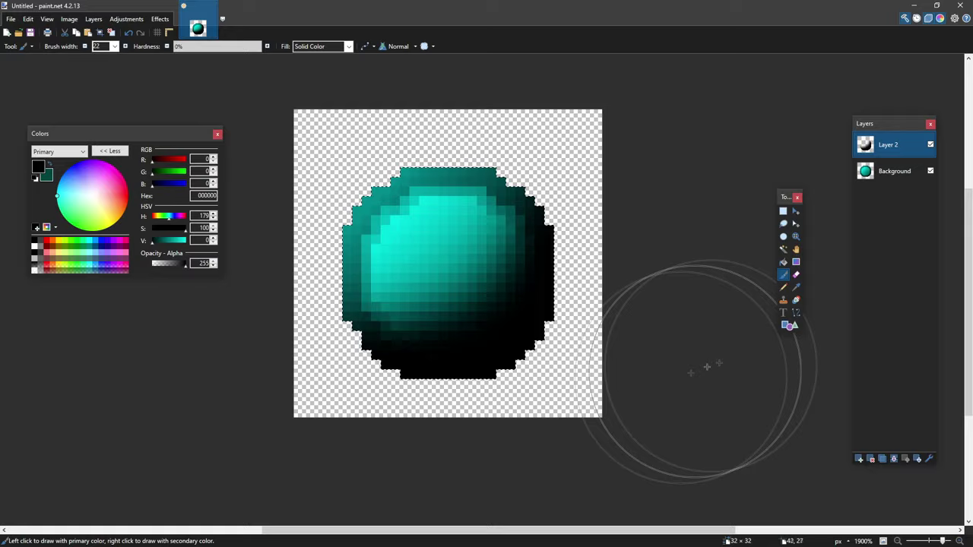
{"action": "scroll", "coordinate": [669, 357], "scroll_direction": "up", "scroll_amount": 3}
{"action": "scroll", "coordinate": [614, 315], "scroll_direction": "down", "scroll_amount": 3}
{"action": "scroll", "coordinate": [532, 289], "scroll_direction": "up", "scroll_amount": 3}
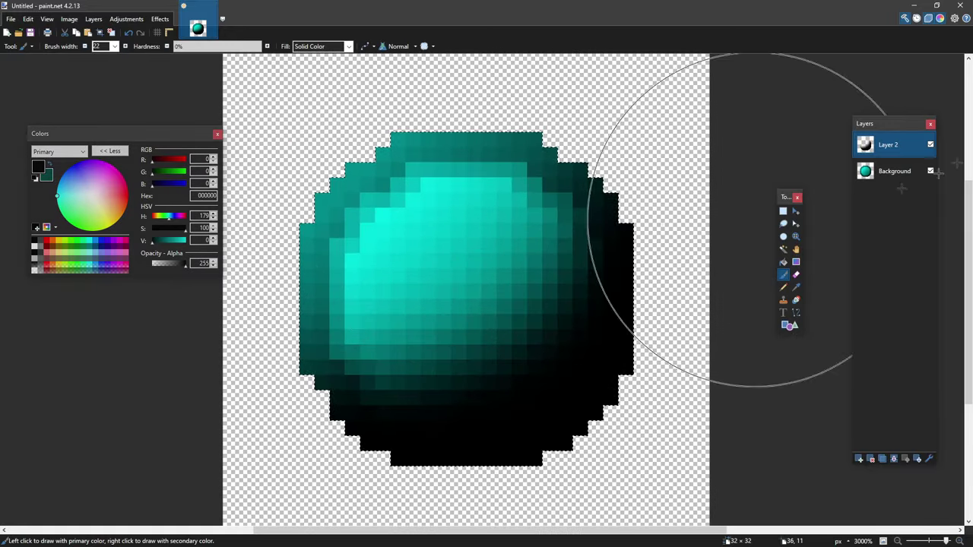
Step: Set Layer 2's blend mode to Multiply and its opacity to 178
{"action": "double_click", "coordinate": [886, 144]}
{"action": "left_click", "coordinate": [455, 280]}
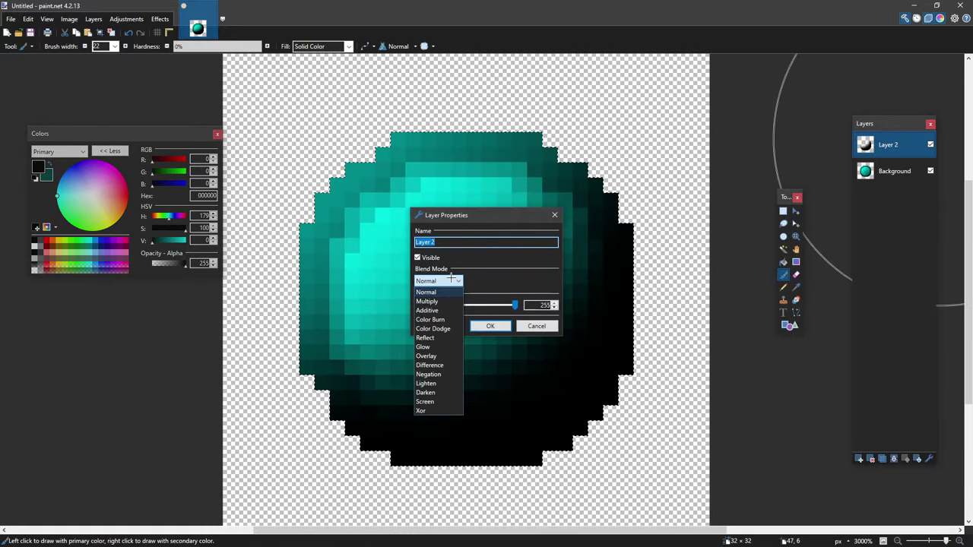
{"action": "key", "text": "Down"}
{"action": "key", "text": "Down"}
{"action": "key", "text": "Down"}
{"action": "key", "text": "Down"}
{"action": "key", "text": "Down"}
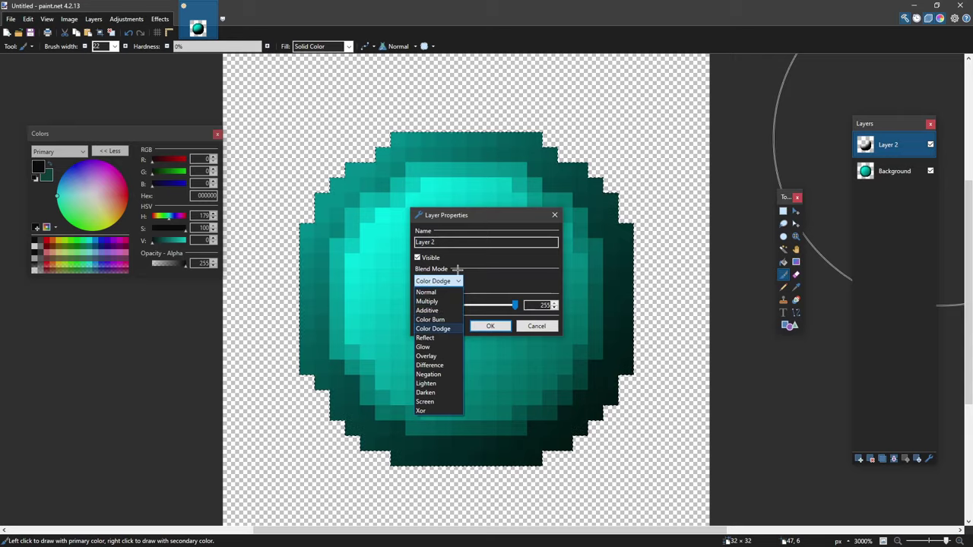
{"action": "key", "text": "Down"}
{"action": "key", "text": "Down"}
{"action": "key", "text": "Down"}
{"action": "key", "text": "Down"}
{"action": "key", "text": "Down"}
{"action": "key", "text": "Down"}
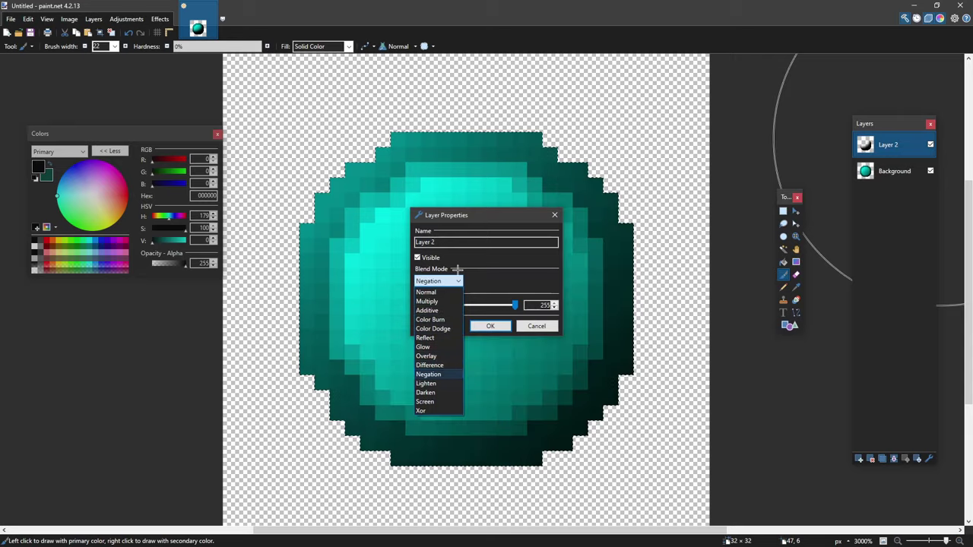
{"action": "key", "text": "Down"}
{"action": "key", "text": "Down"}
{"action": "key", "text": "Up"}
{"action": "key", "text": "Up"}
{"action": "key", "text": "Up"}
{"action": "key", "text": "Up"}
{"action": "key", "text": "Up"}
{"action": "key", "text": "Up"}
{"action": "key", "text": "Up"}
{"action": "key", "text": "Up"}
{"action": "key", "text": "Up"}
{"action": "key", "text": "Up"}
{"action": "key", "text": "Up"}
{"action": "key", "text": "Up"}
{"action": "key", "text": "Up"}
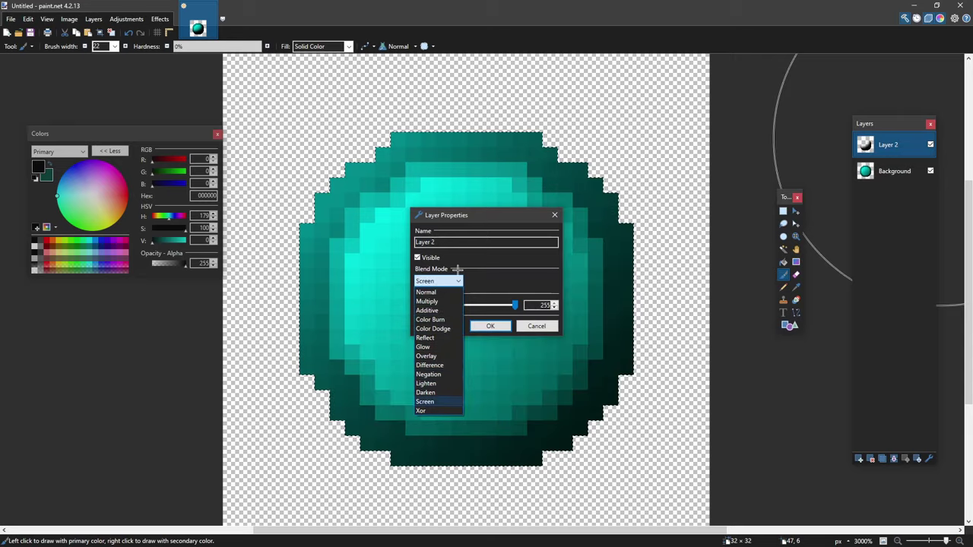
{"action": "key", "text": "Down"}
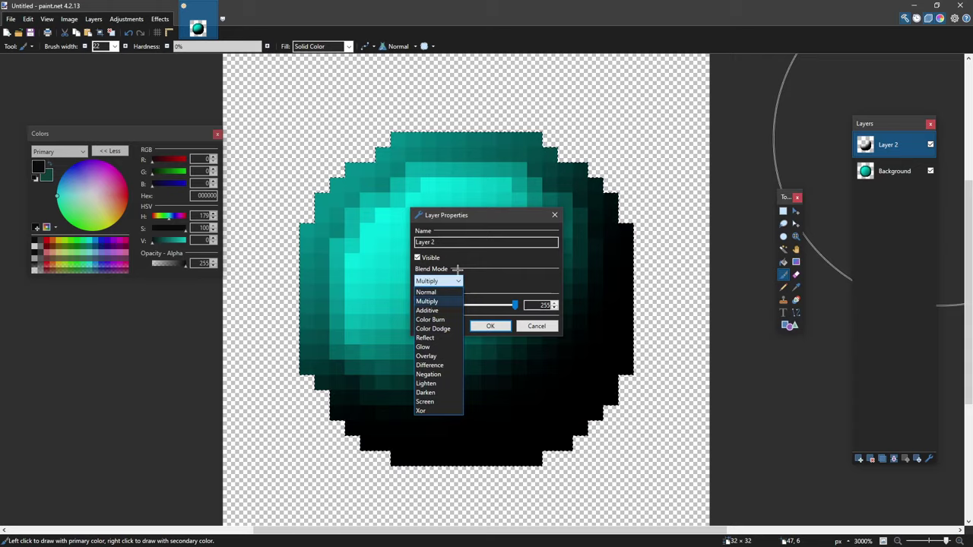
{"action": "key", "text": "Return"}
{"action": "left_click_drag", "start_coordinate": [515, 305], "coordinate": [462, 304]}
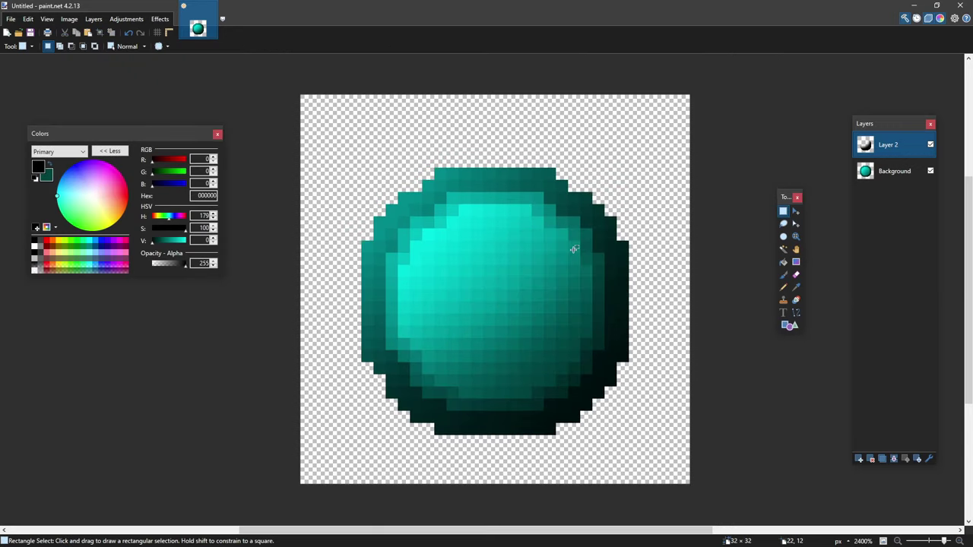
{"action": "scroll", "coordinate": [553, 289], "scroll_direction": "up", "scroll_amount": 3}
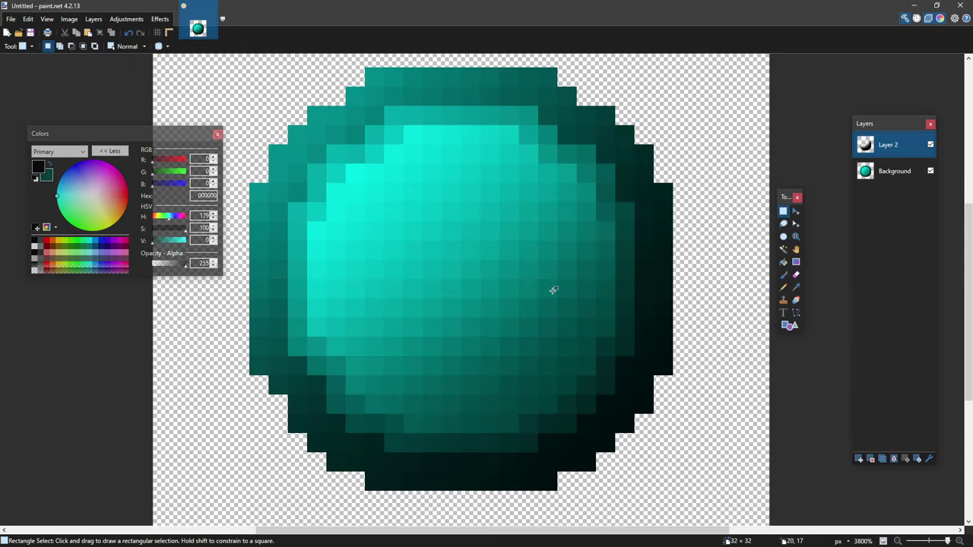
Step: Merge the shadow down, select just the pearl by inverting a Magic Wand pick, and add a new layer
{"action": "key", "text": "ctrl+m"}
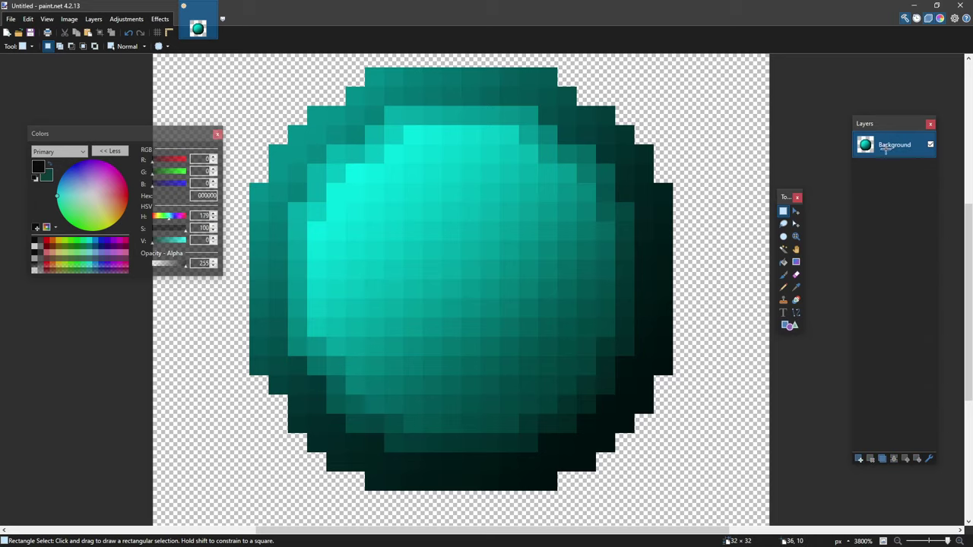
{"action": "key", "text": "s"}
{"action": "key", "text": "s"}
{"action": "key", "text": "s"}
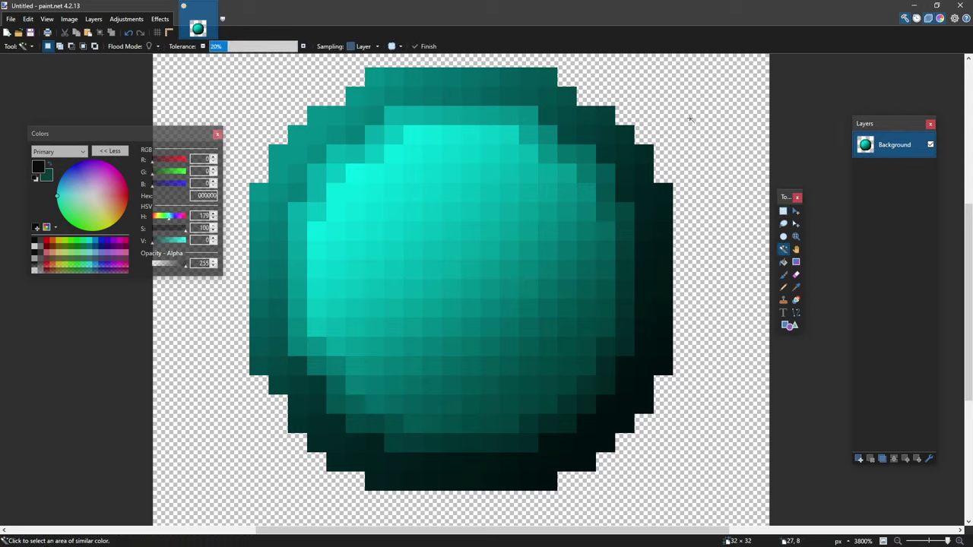
{"action": "left_click", "coordinate": [690, 117]}
{"action": "key", "text": "ctrl+i"}
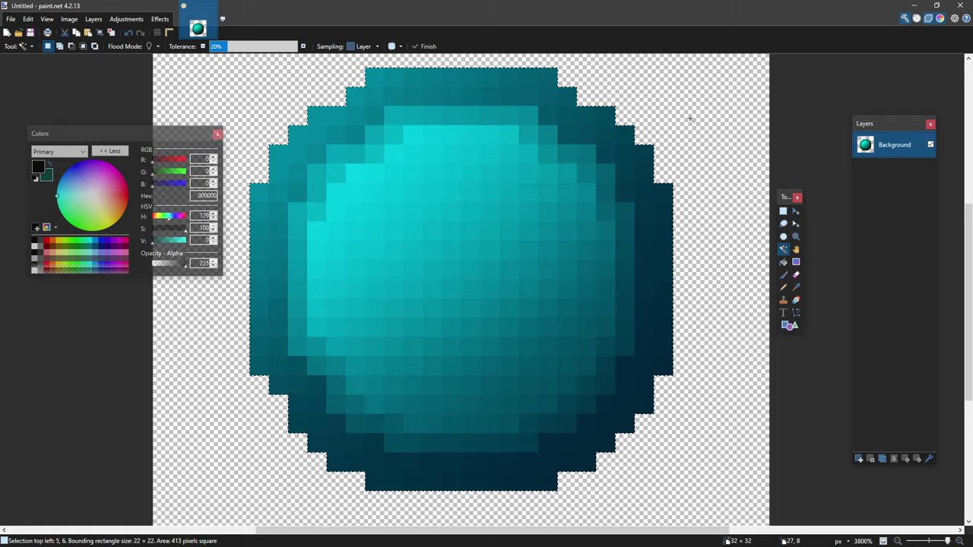
{"action": "scroll", "coordinate": [612, 265], "scroll_direction": "down", "scroll_amount": 2}
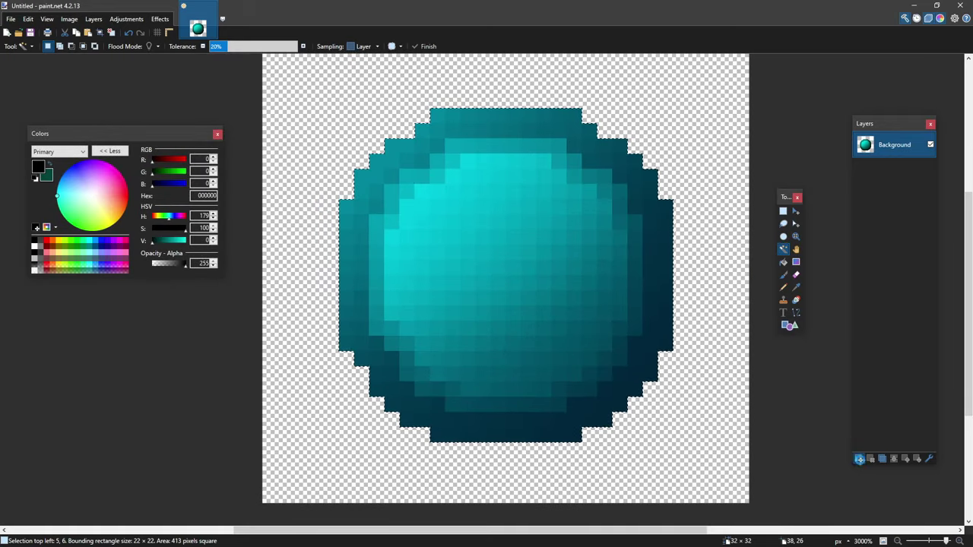
{"action": "left_click", "coordinate": [859, 459]}
Step: Brush a soft white highlight over the pearl's upper-left on Layer 2, redoing the first attempt
{"action": "key", "text": "b"}
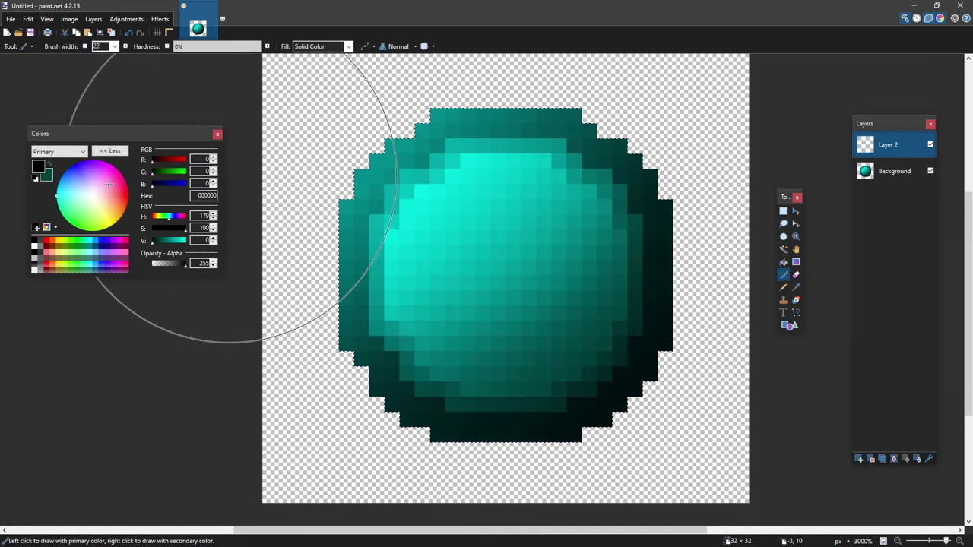
{"action": "mouse_move", "coordinate": [154, 240]}
{"action": "left_mouse_down"}
{"action": "mouse_move", "coordinate": [186, 240]}
{"action": "mouse_move", "coordinate": [143, 228]}
{"action": "left_mouse_up"}
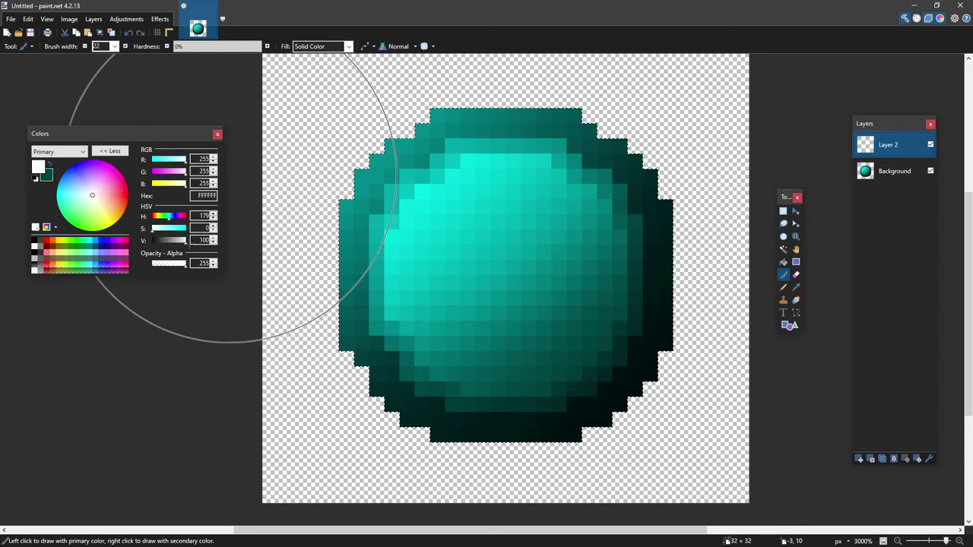
{"action": "scroll", "coordinate": [449, 171], "scroll_direction": "down", "scroll_amount": 1}
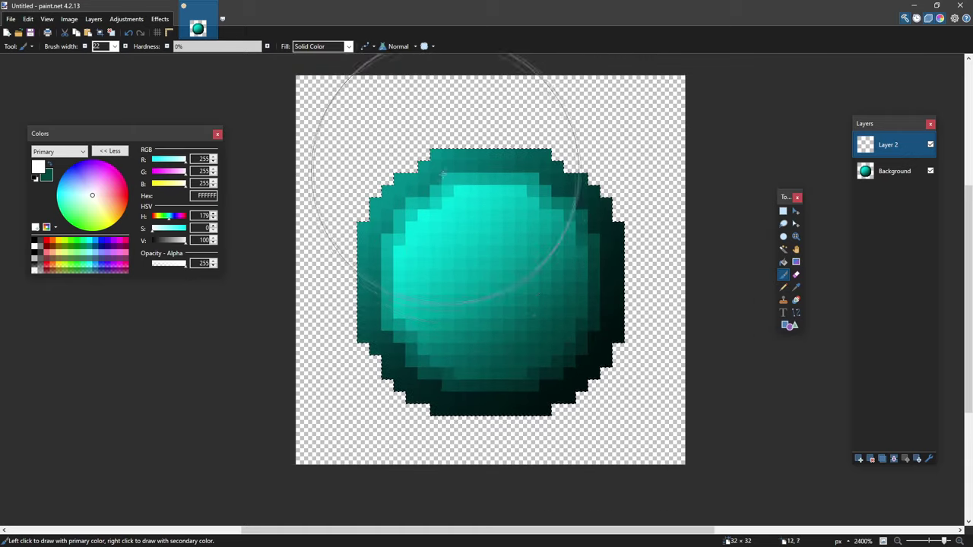
{"action": "left_click_drag", "start_coordinate": [391, 163], "coordinate": [461, 241]}
{"action": "key", "text": "ctrl+z"}
{"action": "key", "text": "ctrl+z"}
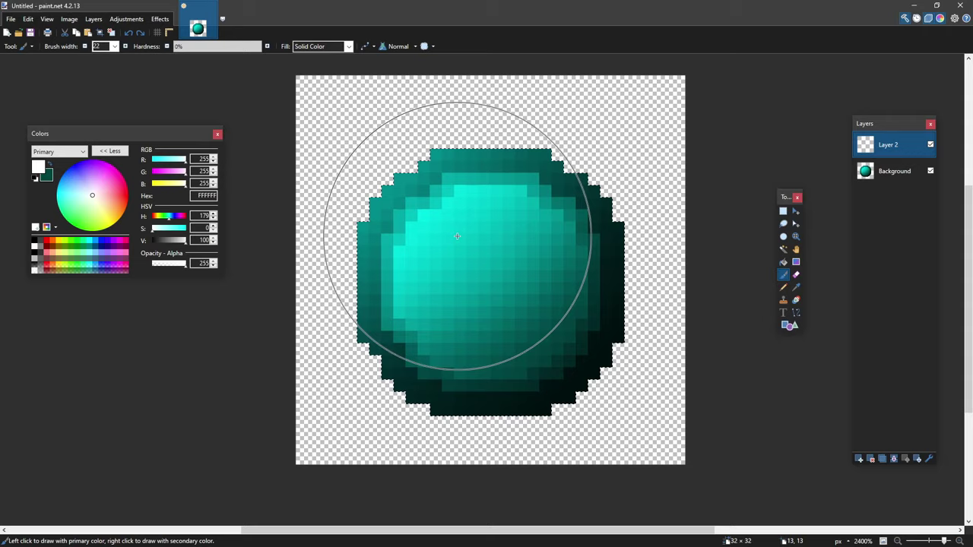
{"action": "left_click_drag", "start_coordinate": [457, 242], "coordinate": [490, 225]}
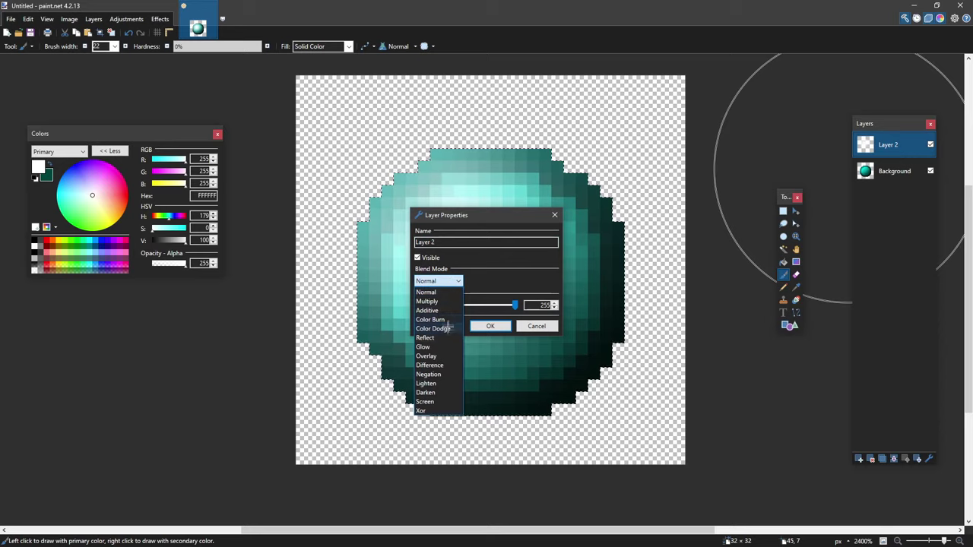
Step: Make the highlight layer blend as Overlay at about 147 opacity
{"action": "left_click_drag", "start_coordinate": [476, 215], "coordinate": [750, 203]}
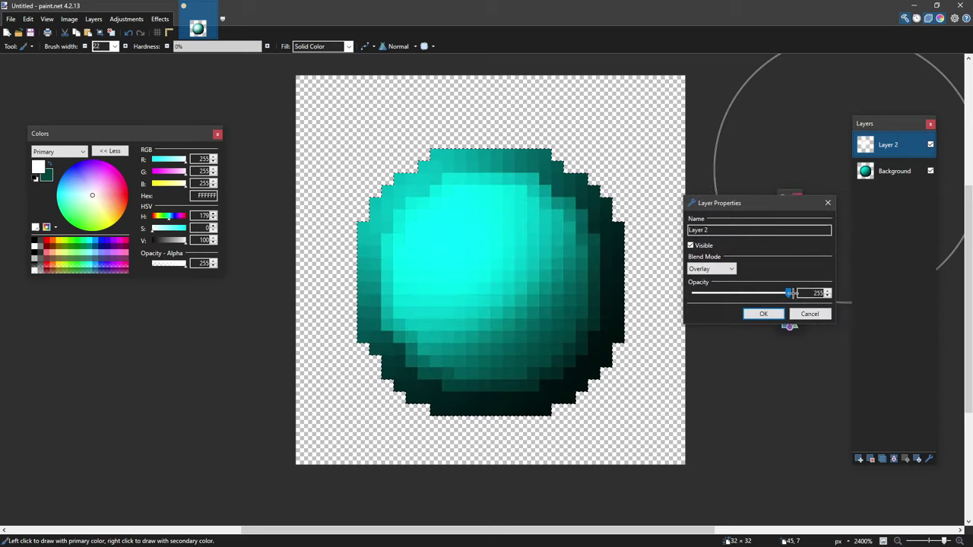
{"action": "left_click_drag", "start_coordinate": [785, 294], "coordinate": [736, 295]}
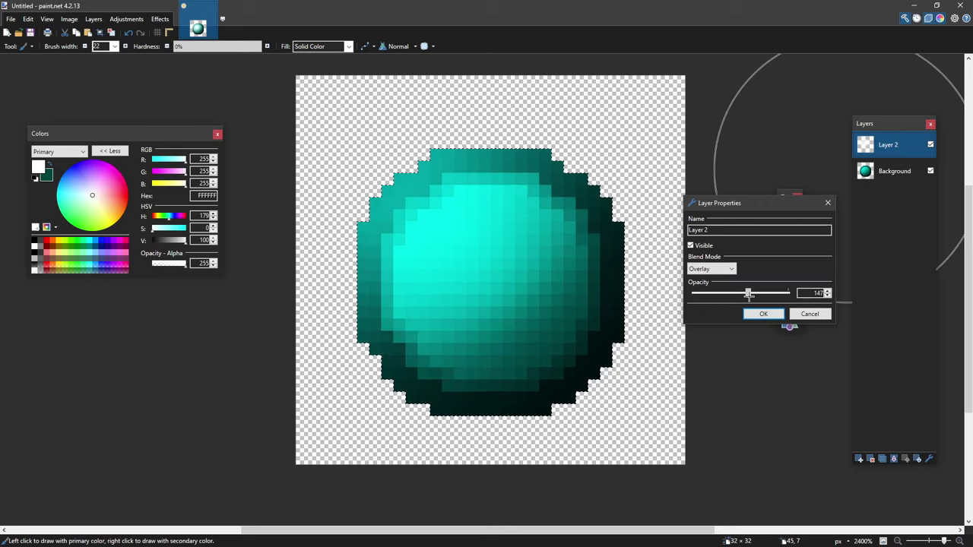
{"action": "left_click", "coordinate": [764, 314]}
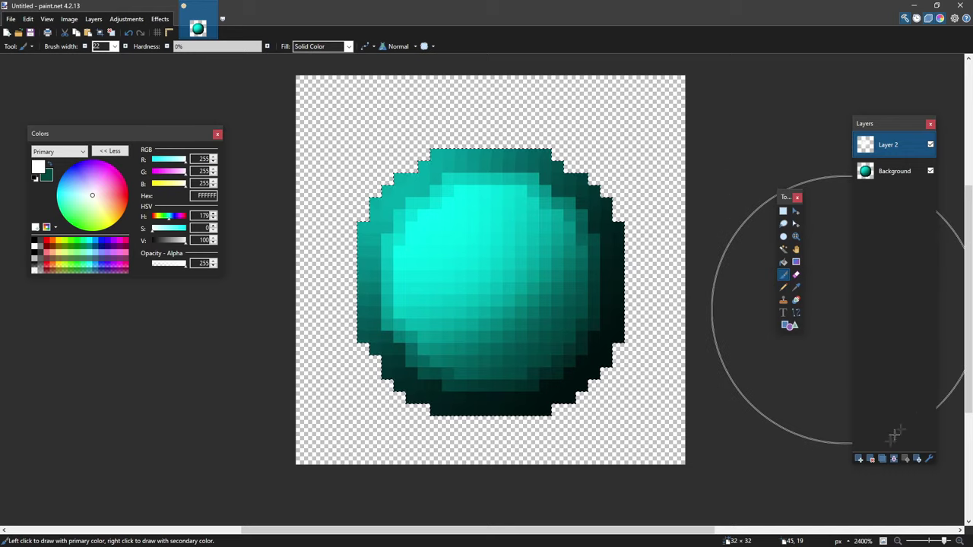
Step: Merge the highlight into Background, shift the circular selection up-left, and invert it
{"action": "key", "text": "ctrl+m"}
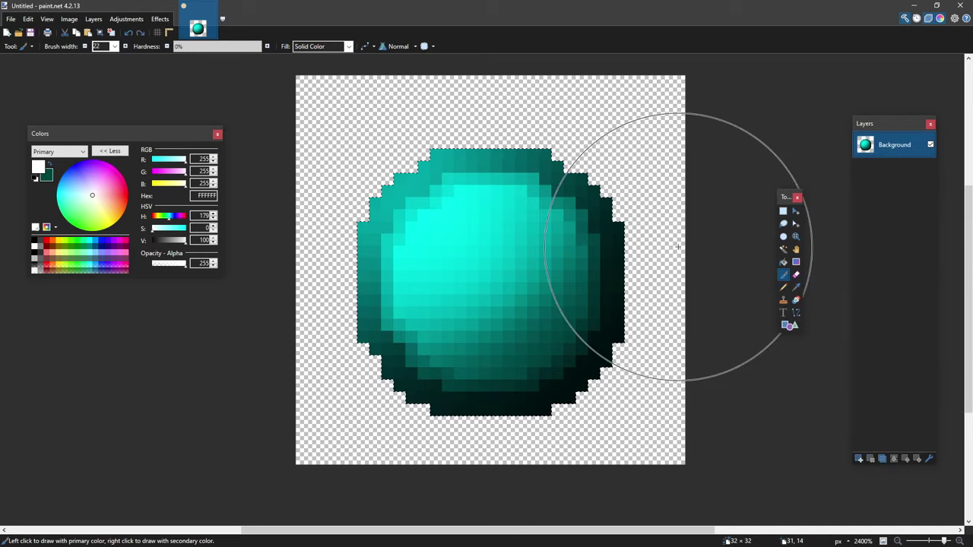
{"action": "key", "text": "m"}
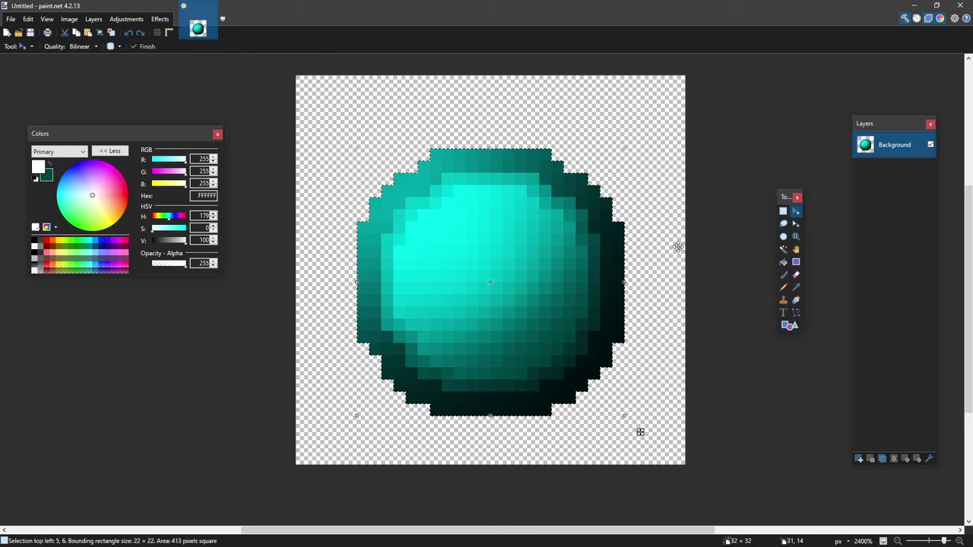
{"action": "key", "text": "m"}
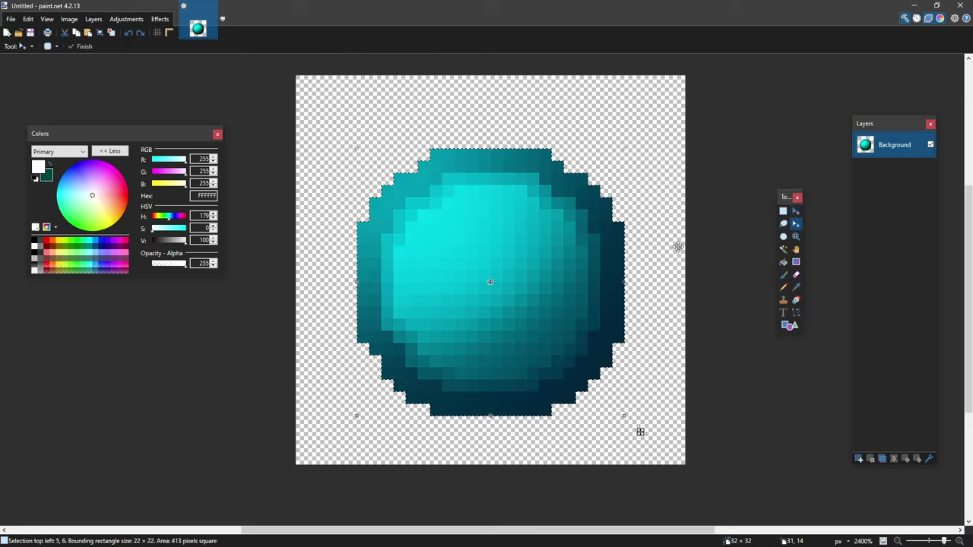
{"action": "left_click_drag", "start_coordinate": [640, 431], "coordinate": [580, 370]}
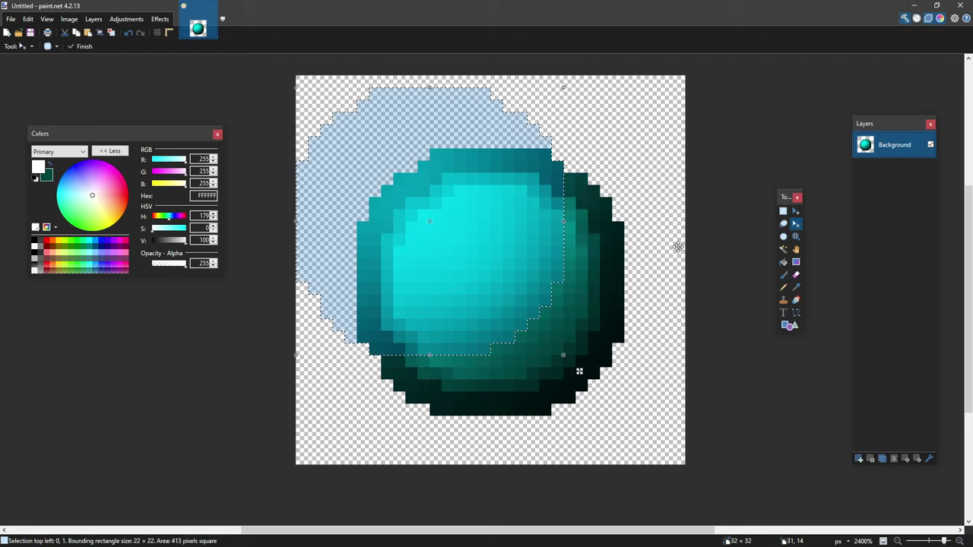
{"action": "key", "text": "ctrl+i"}
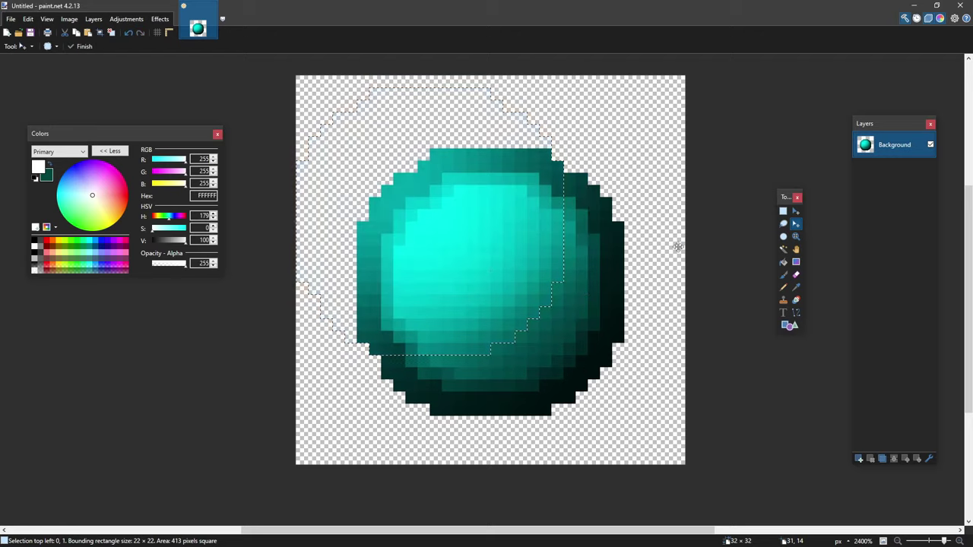
Step: Darken the lower-right area with Hue/Saturation lightness -20, then deselect
{"action": "key", "text": "ctrl+shift+u"}
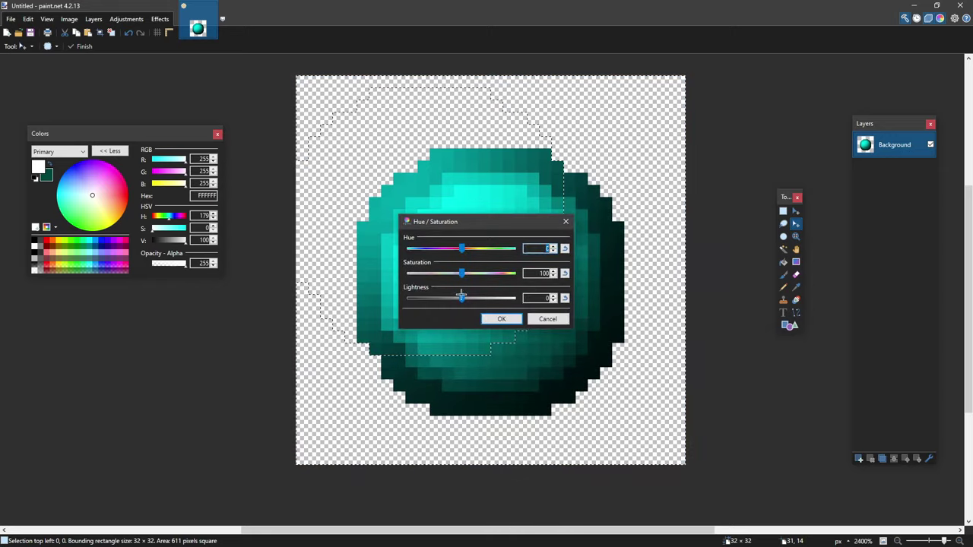
{"action": "left_click_drag", "start_coordinate": [461, 299], "coordinate": [453, 299]}
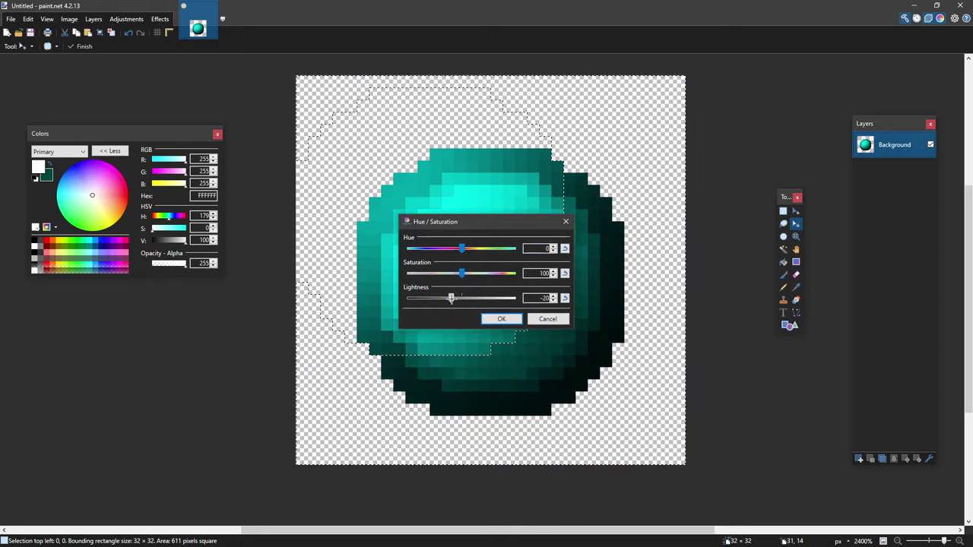
{"action": "left_click", "coordinate": [502, 318]}
{"action": "key", "text": "s"}
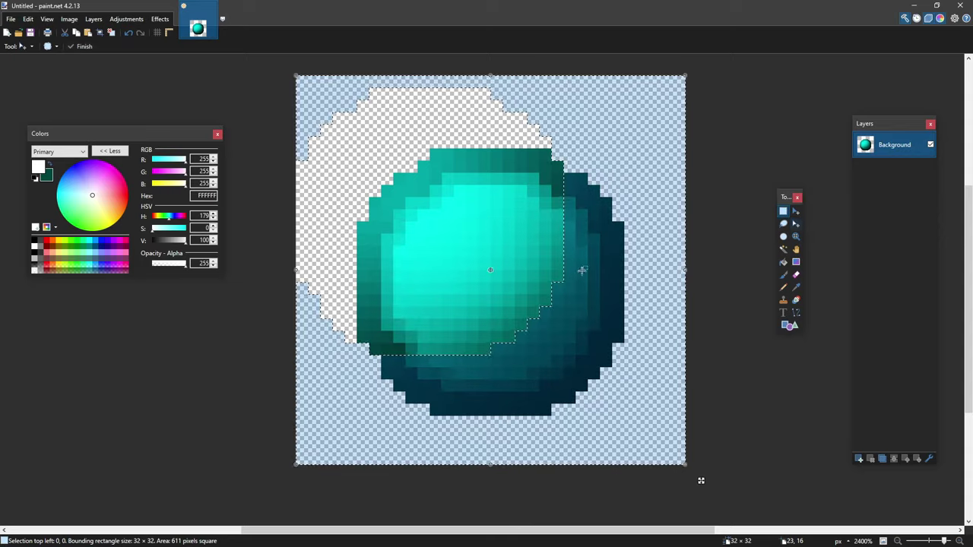
{"action": "key", "text": "ctrl+d"}
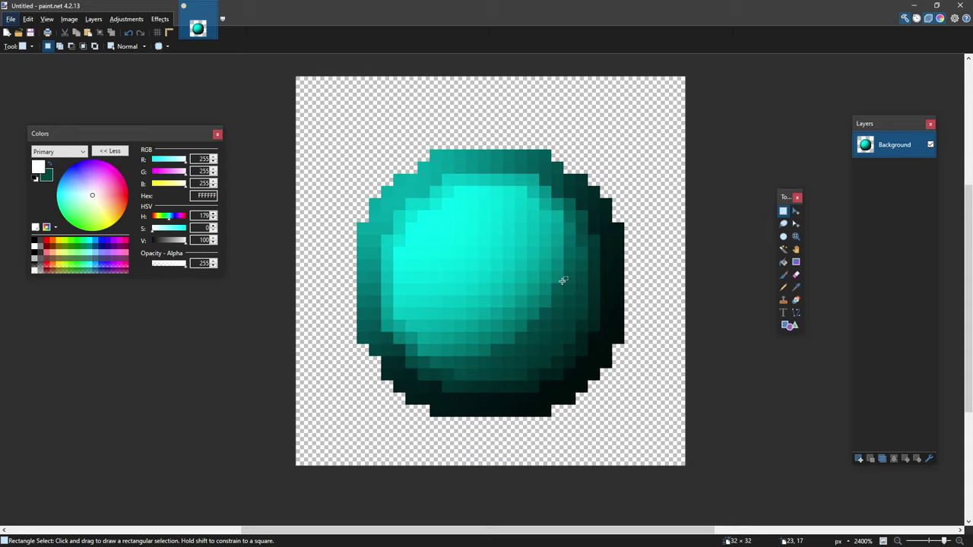
Step: Shift the pearl's hue from teal to crimson red in Hue/Saturation, with lightness back at 0
{"action": "key", "text": "ctrl+shift+u"}
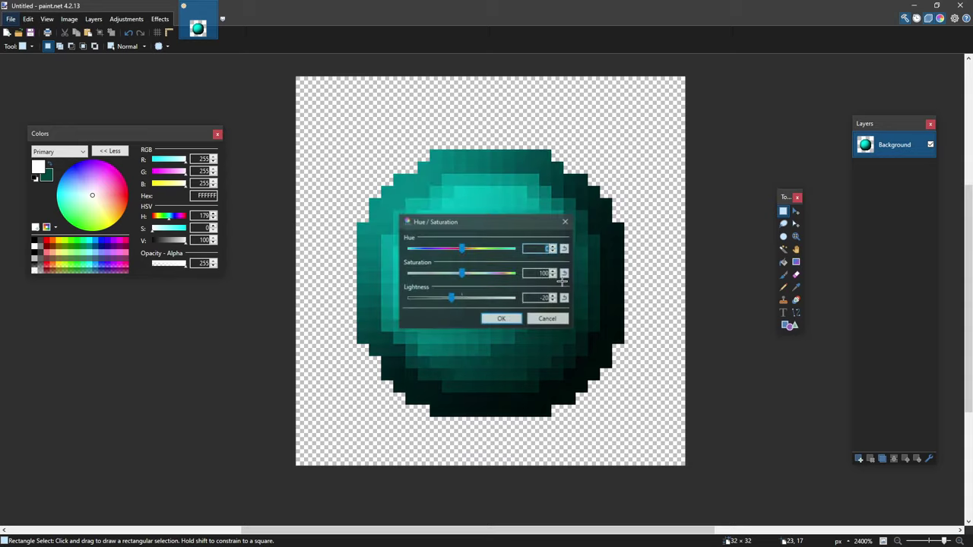
{"action": "left_click", "coordinate": [566, 298]}
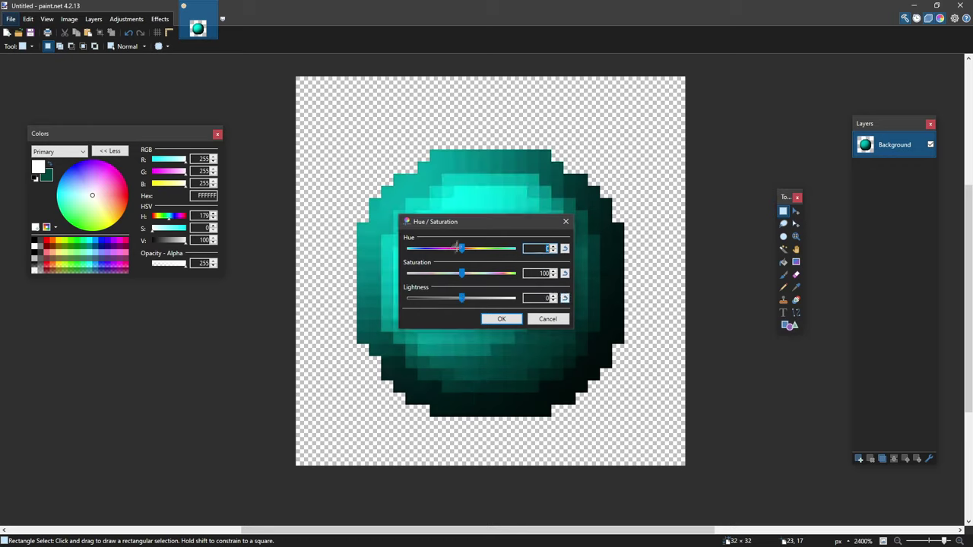
{"action": "left_click_drag", "start_coordinate": [454, 223], "coordinate": [756, 242]}
{"action": "left_click", "coordinate": [744, 306]}
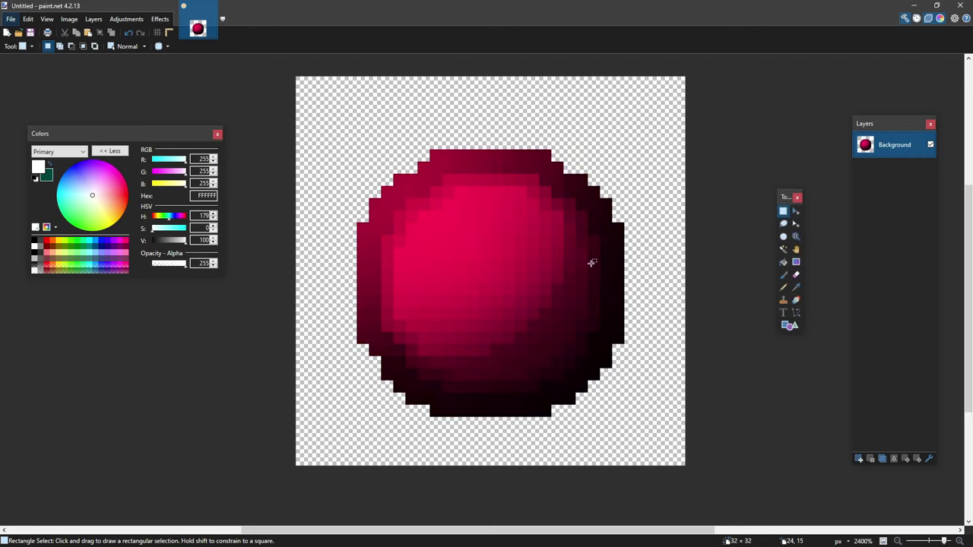
{"action": "scroll", "coordinate": [585, 260], "scroll_direction": "up", "scroll_amount": 1}
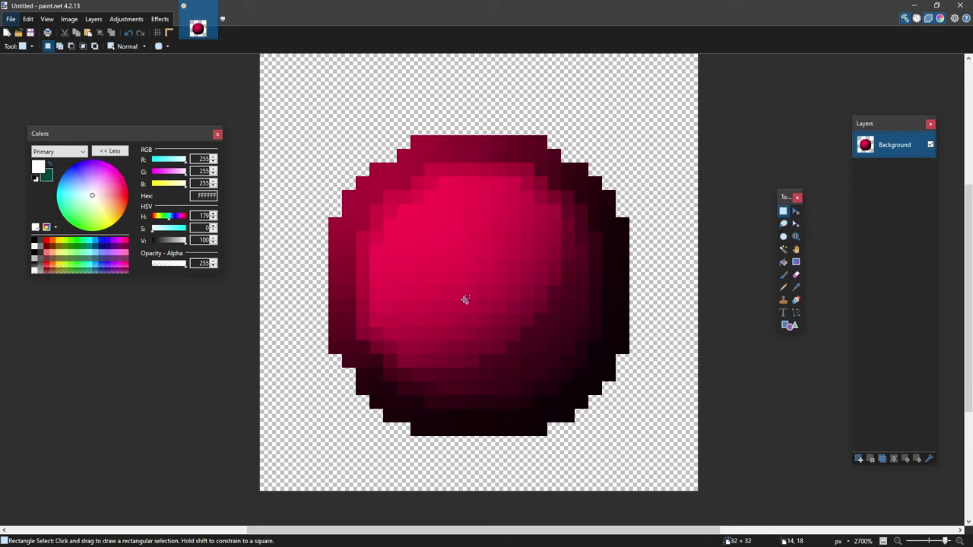
Step: Apply a two-point Luminosity S-curve in Curves, brightening upper tones and deepening the darks
{"action": "key", "text": "ctrl+shift+m"}
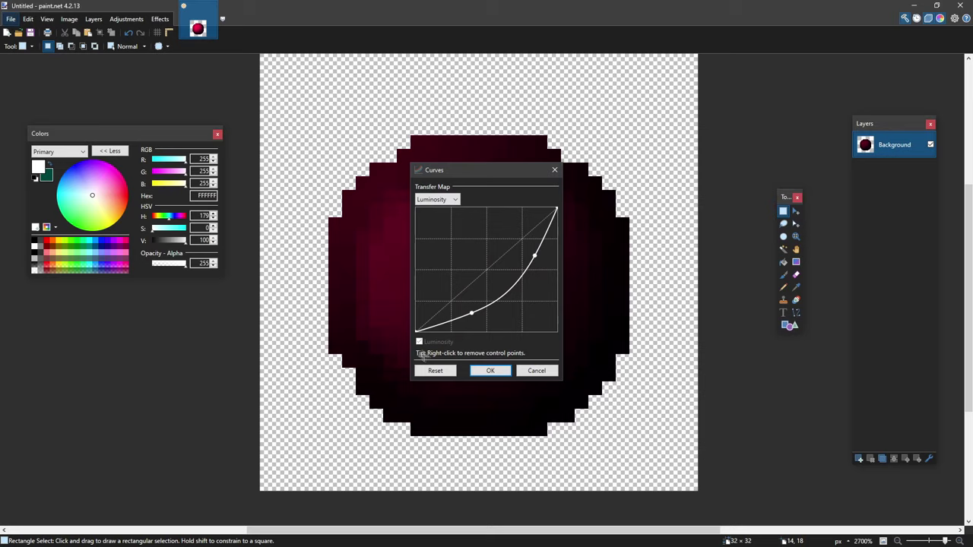
{"action": "left_click", "coordinate": [435, 370]}
{"action": "left_click_drag", "start_coordinate": [472, 170], "coordinate": [732, 163]}
{"action": "left_click_drag", "start_coordinate": [768, 237], "coordinate": [763, 230]}
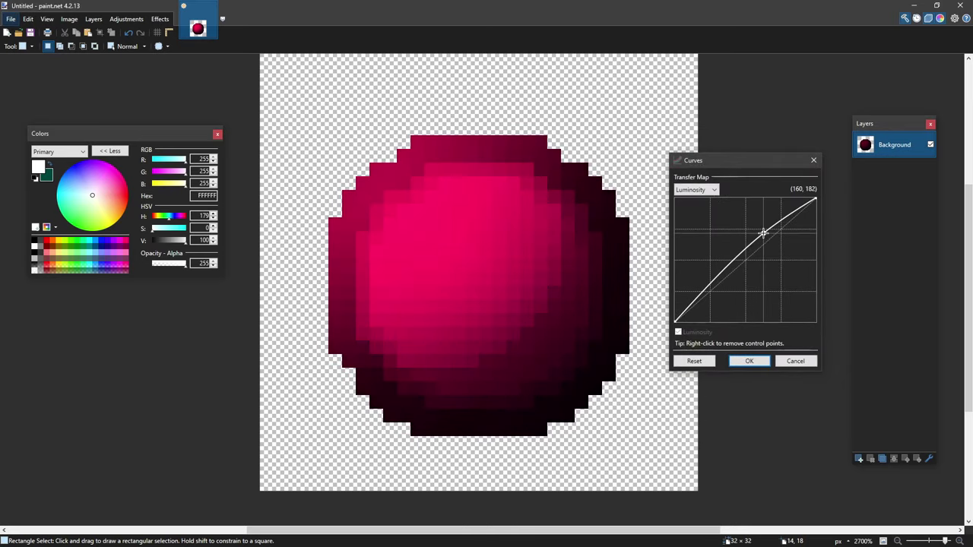
{"action": "left_click_drag", "start_coordinate": [728, 267], "coordinate": [730, 269]}
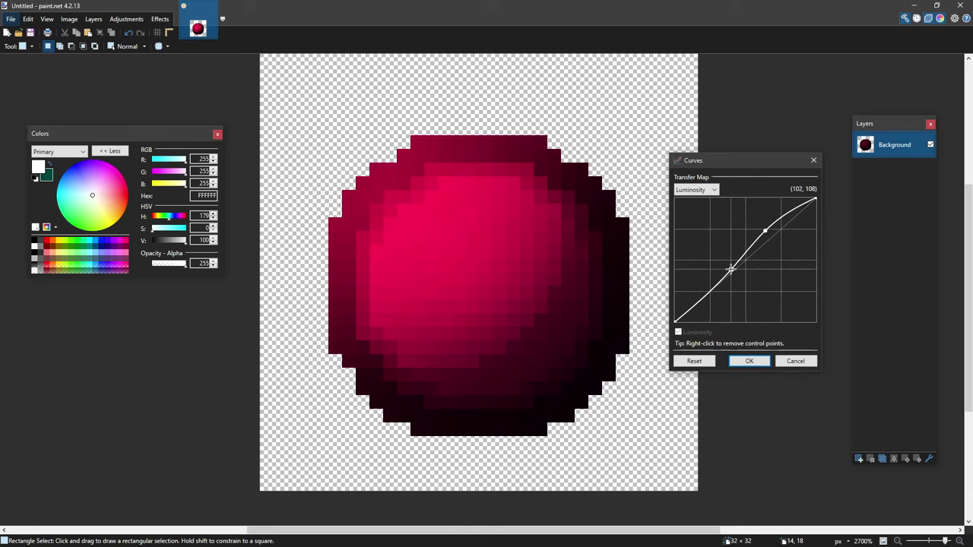
{"action": "left_click_drag", "start_coordinate": [764, 231], "coordinate": [783, 217]}
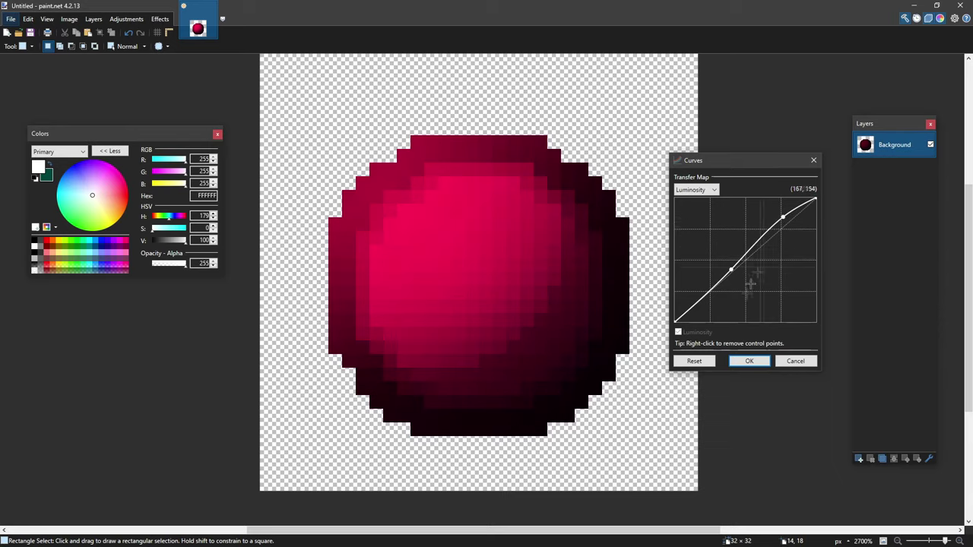
{"action": "left_click_drag", "start_coordinate": [732, 270], "coordinate": [723, 270]}
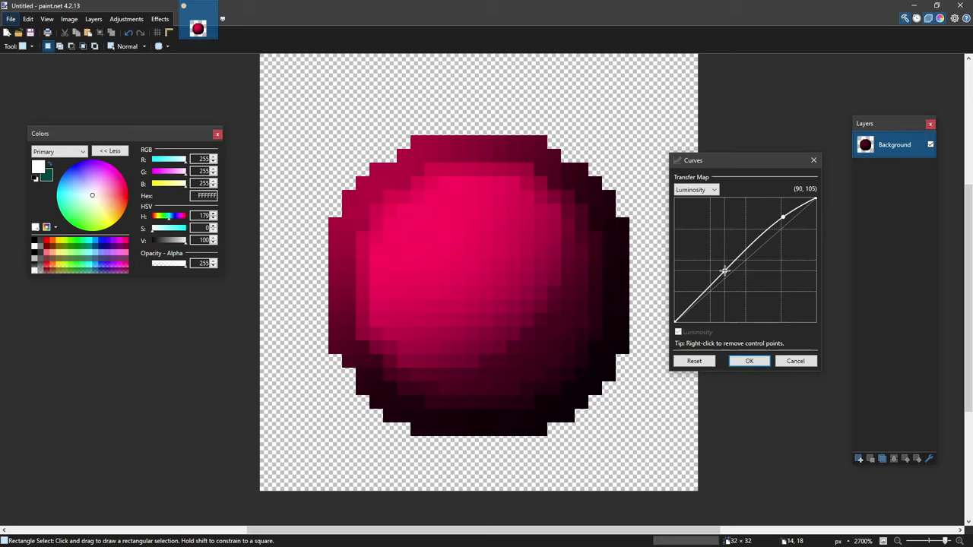
{"action": "mouse_move", "coordinate": [724, 271]}
{"action": "left_mouse_down"}
{"action": "mouse_move", "coordinate": [734, 309]}
{"action": "mouse_move", "coordinate": [729, 271]}
{"action": "left_mouse_up"}
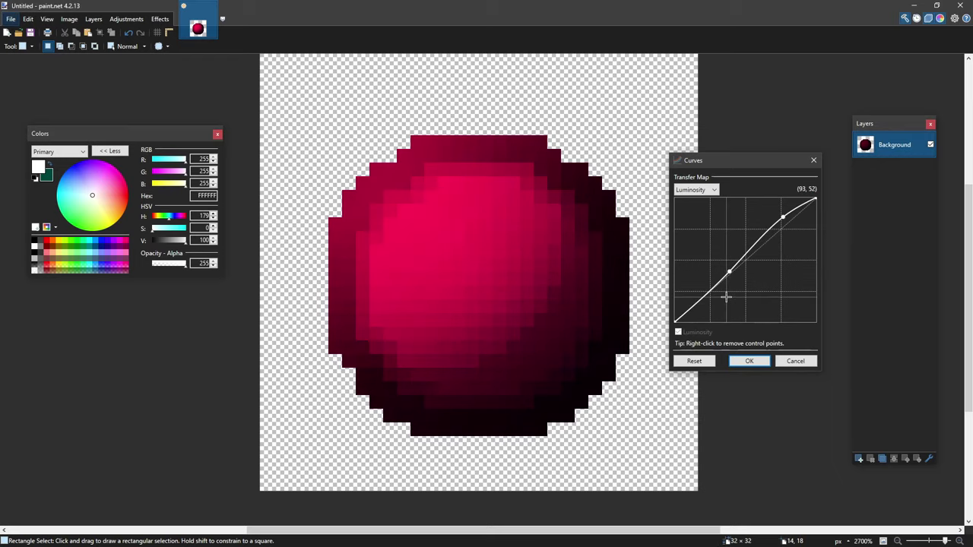
{"action": "left_click", "coordinate": [746, 360]}
{"action": "scroll", "coordinate": [580, 320], "scroll_direction": "right", "scroll_amount": 1}
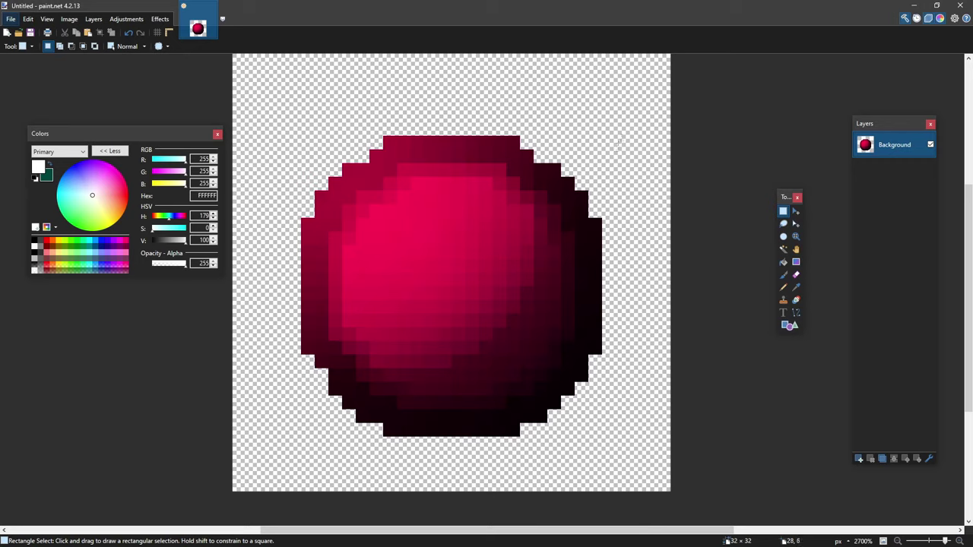
{"action": "left_click_drag", "start_coordinate": [631, 122], "coordinate": [287, 465]}
{"action": "left_click", "coordinate": [289, 443]}
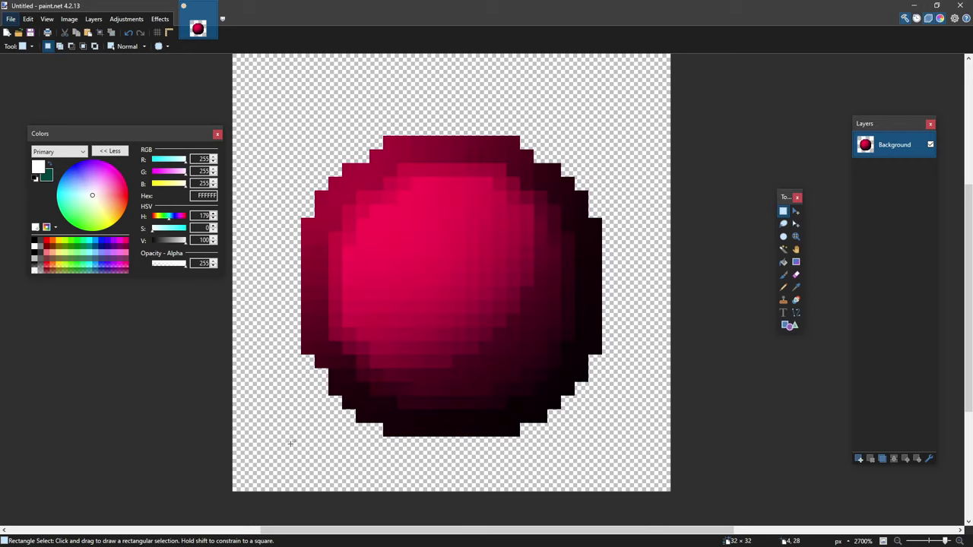